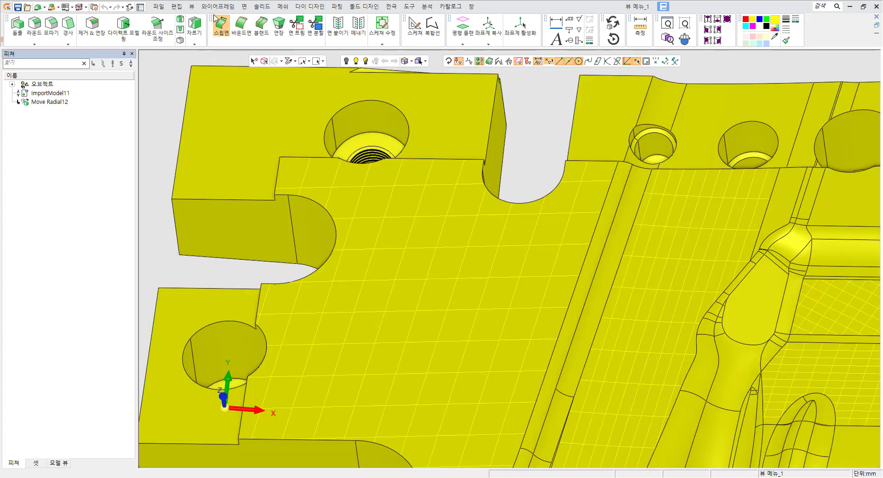
# - Create internal curves on the large gridded face and the adjacent narrow gridded face, using the internal lines and edges option
pyautogui.click(217, 6)
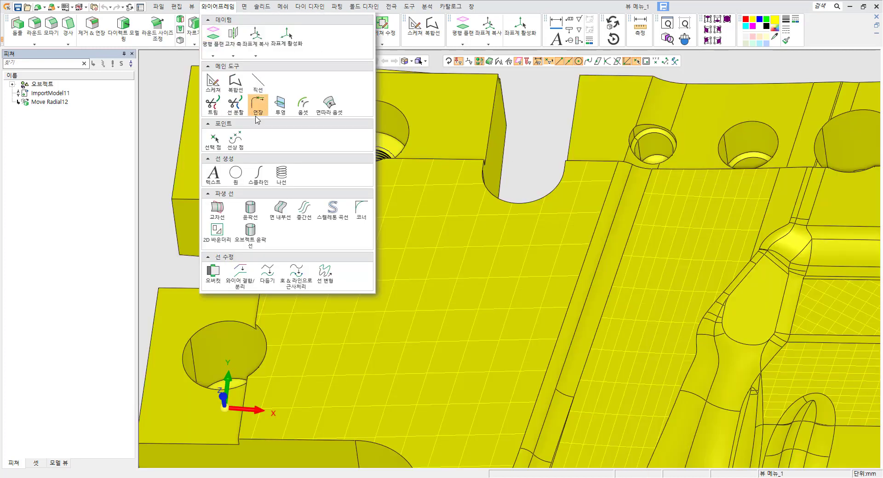
pyautogui.click(280, 209)
pyautogui.click(493, 287)
pyautogui.click(687, 277)
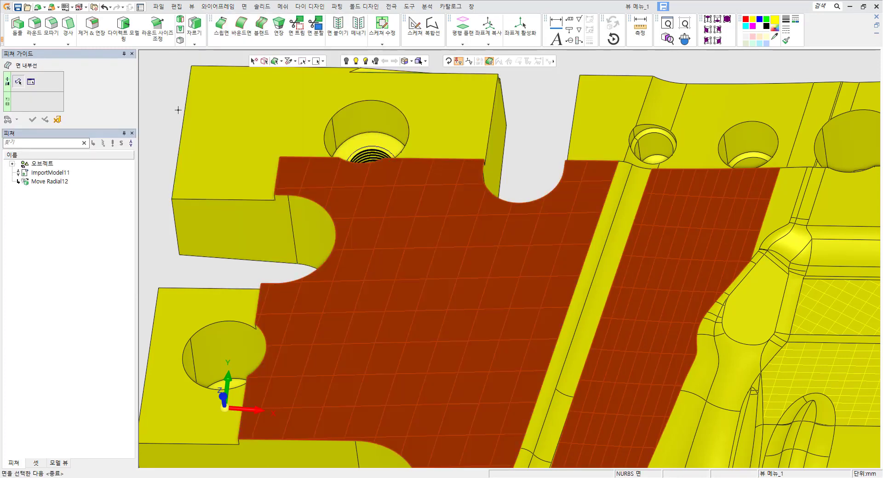
pyautogui.click(32, 82)
pyautogui.click(170, 80)
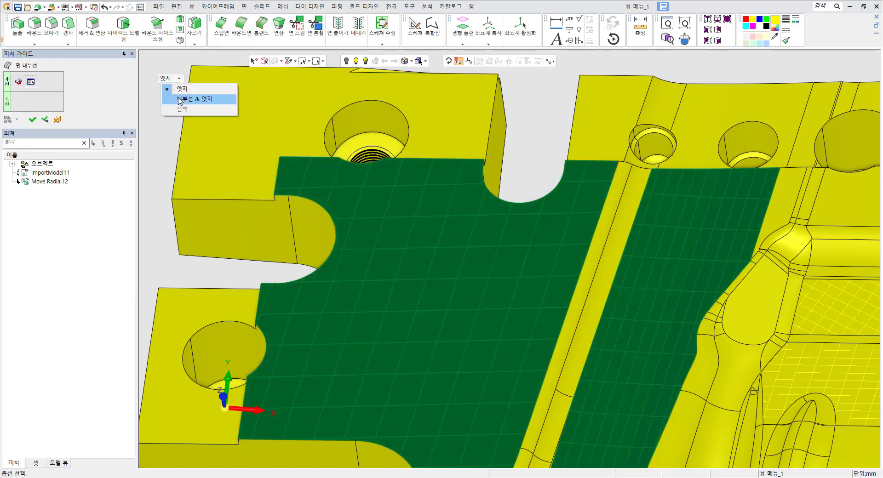
pyautogui.click(180, 100)
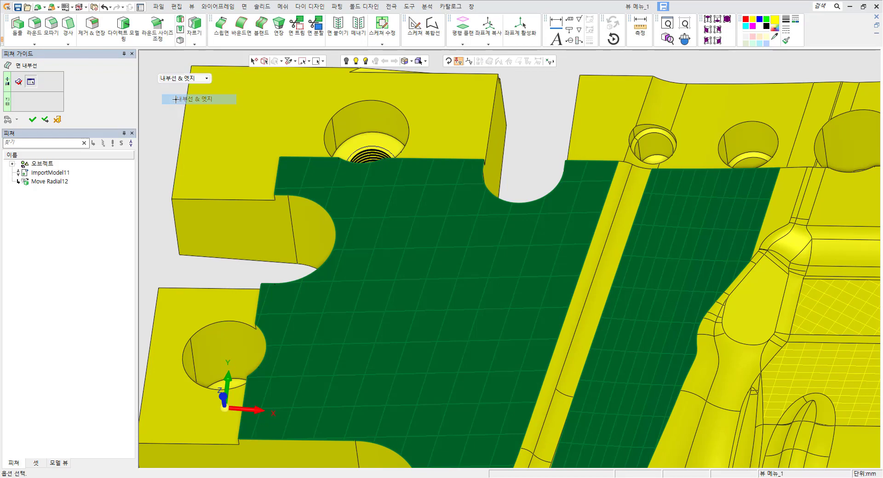
pyautogui.click(33, 120)
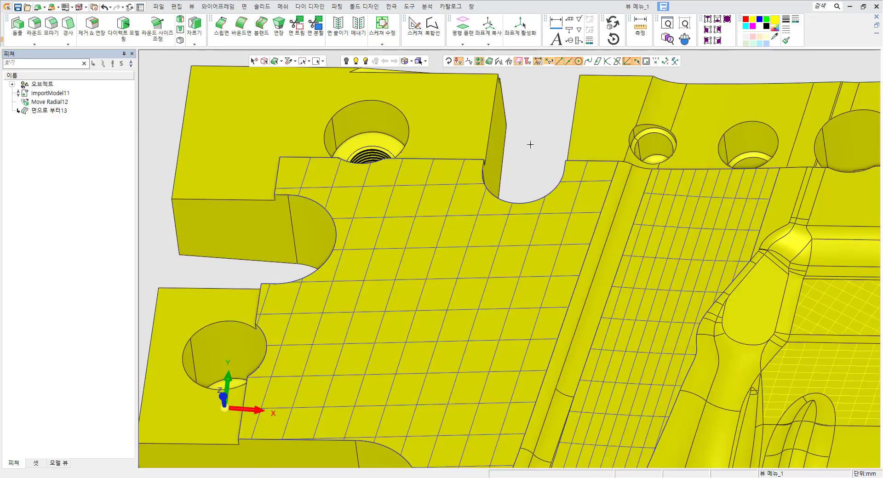
pyautogui.scroll(-3, 532, 152)
pyautogui.keyDown('ctrl'); pyautogui.moveTo(673, 229); pyautogui.dragTo(573, 194, button='middle'); pyautogui.keyUp('ctrl')
pyautogui.scroll(3, 572, 194)
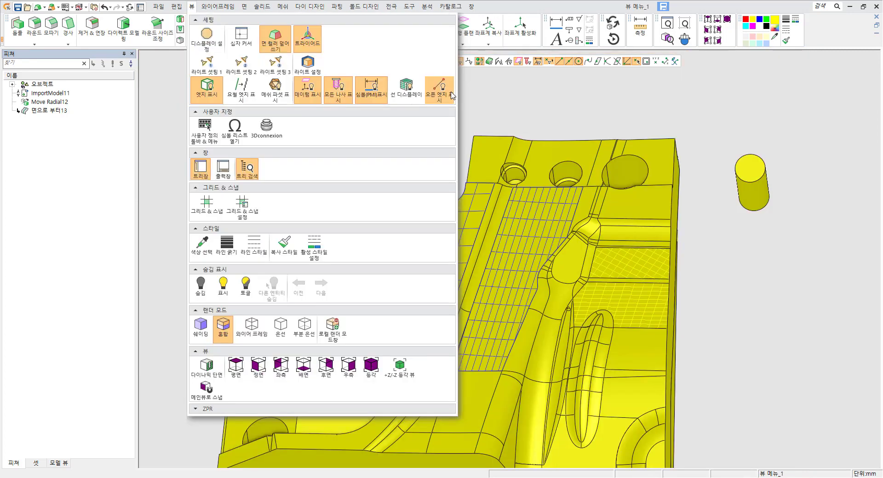
pyautogui.click(704, 281)
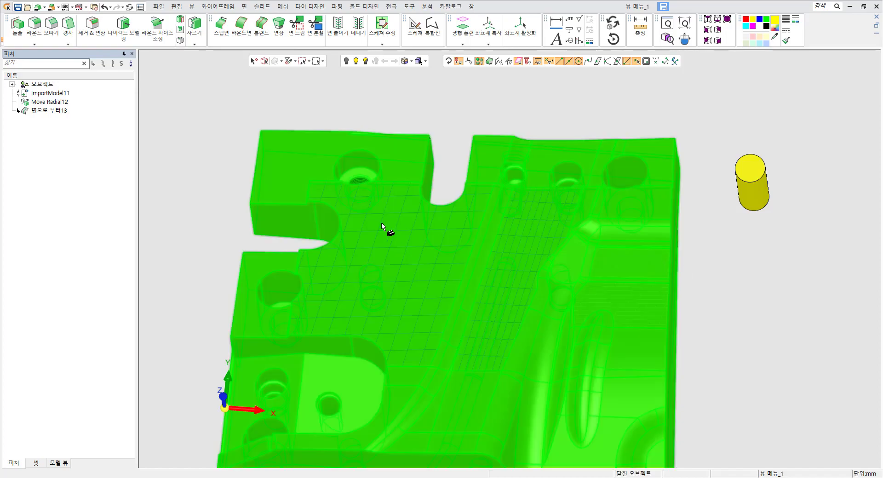
pyautogui.keyDown('ctrl'); pyautogui.moveTo(459, 163); pyautogui.dragTo(474, 97, button='middle'); pyautogui.keyUp('ctrl')
pyautogui.moveTo(491, 275)
pyautogui.mouseDown(button='middle')
pyautogui.moveTo(504, 209)
pyautogui.moveTo(469, 240)
pyautogui.moveTo(461, 282)
pyautogui.moveTo(475, 271)
pyautogui.mouseUp(button='middle')
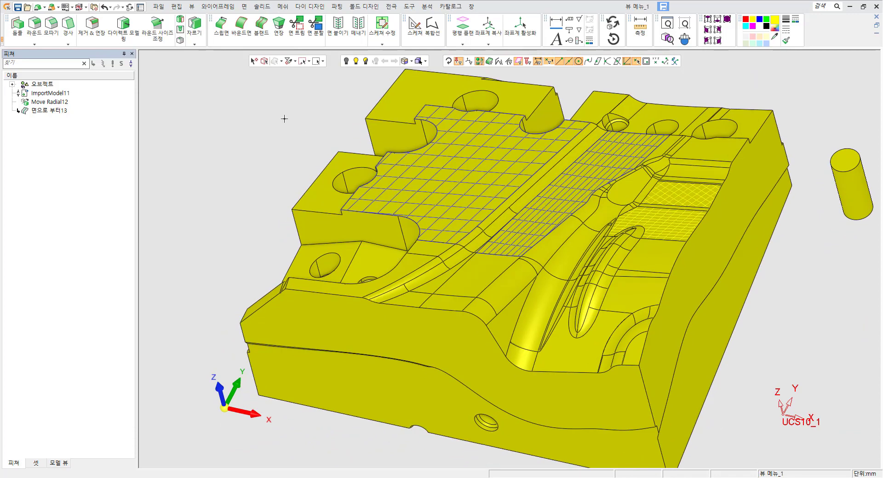
# - Remove the face beside the lower central groove, the two faces beside the elongated pocket, and the top face of the raised pad
pyautogui.rightClick(283, 119)
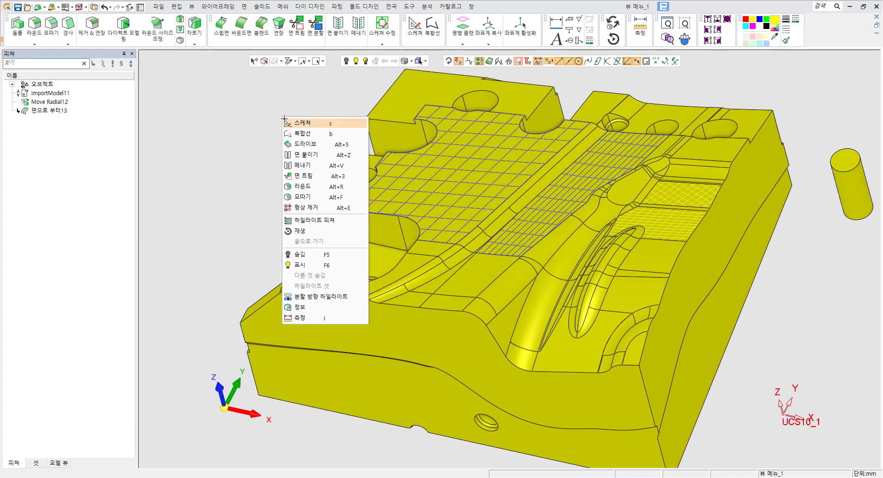
pyautogui.click(302, 209)
pyautogui.moveTo(532, 293); pyautogui.dragTo(473, 272, button='middle')
pyautogui.click(473, 271)
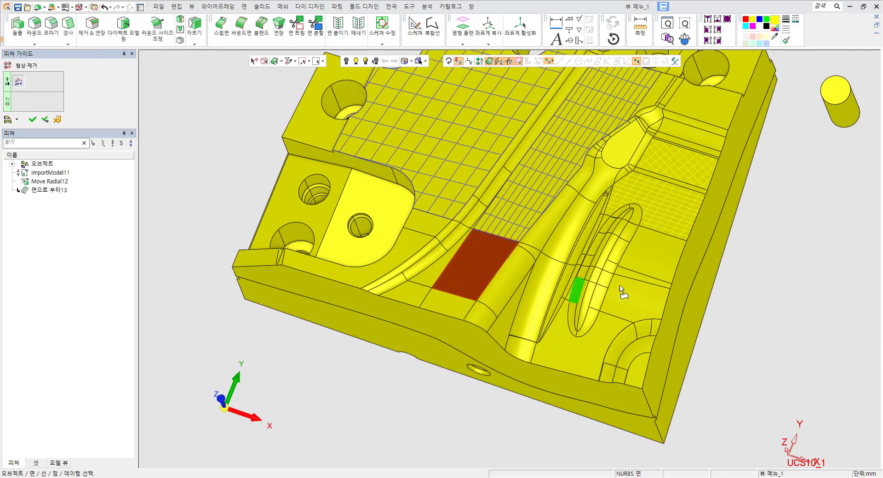
pyautogui.click(620, 292)
pyautogui.click(655, 257)
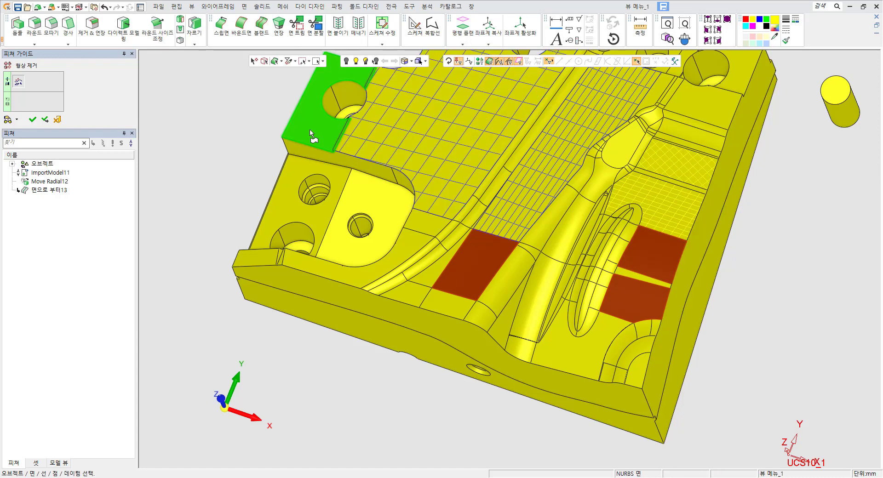
pyautogui.click(309, 136)
pyautogui.click(33, 119)
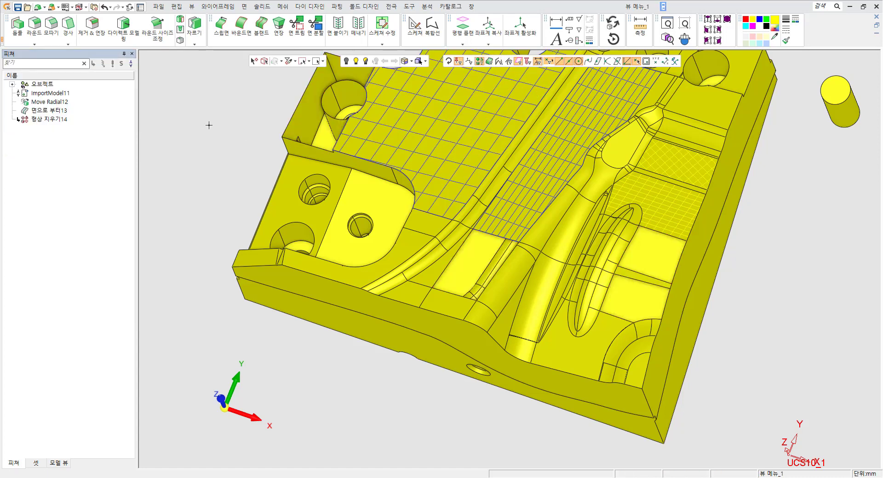
# - Turn on the open-edge display and examine the highlighted boundaries around the removed faces
pyautogui.moveTo(345, 200); pyautogui.dragTo(397, 237, button='middle')
pyautogui.click(189, 8)
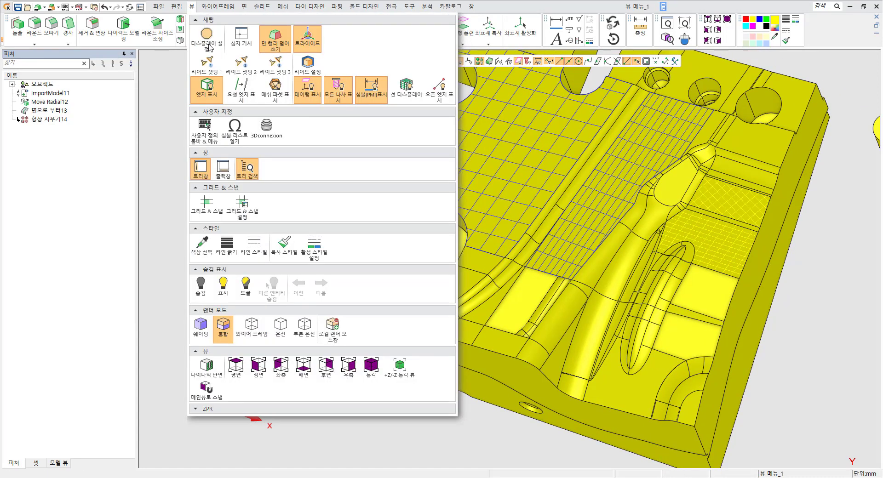
pyautogui.click(442, 100)
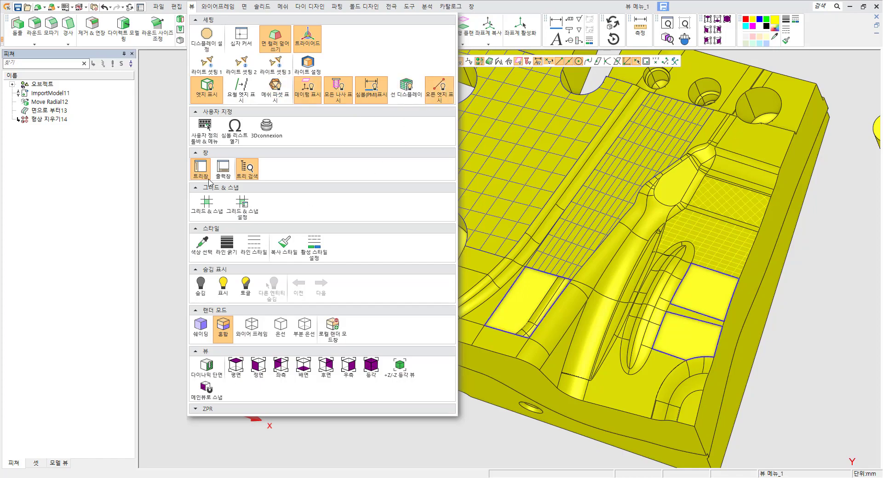
pyautogui.click(155, 164)
pyautogui.moveTo(541, 221); pyautogui.dragTo(412, 142, button='middle')
pyautogui.moveTo(580, 219)
pyautogui.mouseDown(button='middle')
pyautogui.moveTo(589, 204)
pyautogui.moveTo(577, 214)
pyautogui.mouseUp(button='middle')
pyautogui.scroll(5, 592, 166)
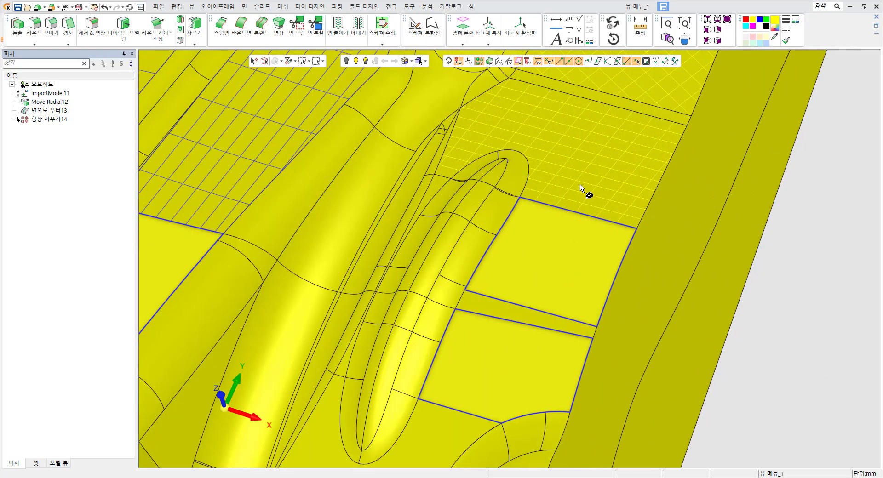
pyautogui.moveTo(560, 186); pyautogui.dragTo(735, 237, button='middle')
pyautogui.scroll(-4, 732, 228)
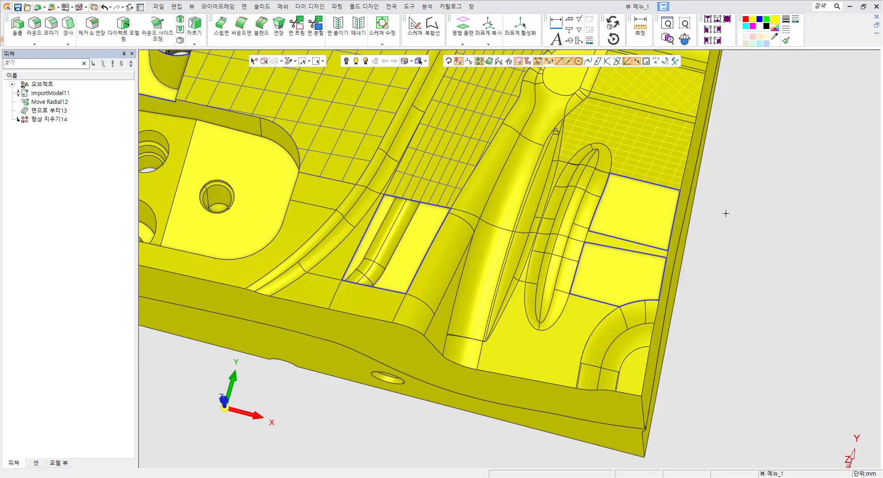
# - Widen the feature tree window and close it
pyautogui.scroll(-5, 710, 211)
pyautogui.click(191, 6)
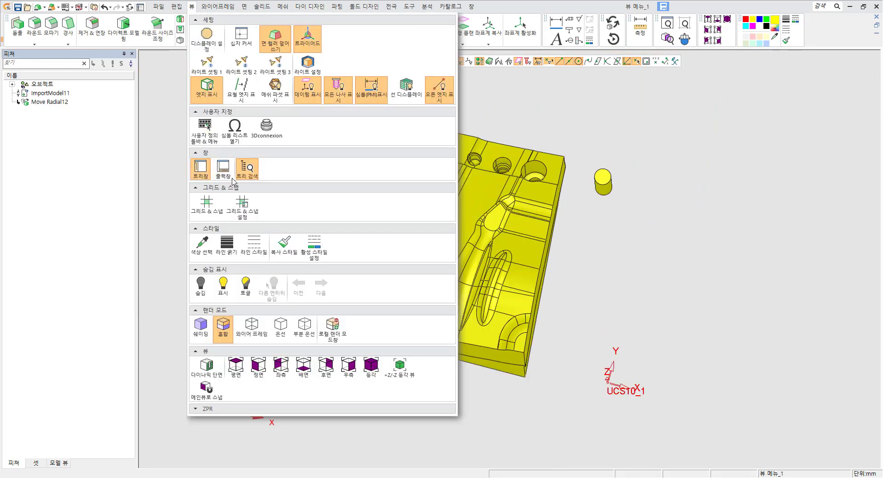
pyautogui.click(169, 130)
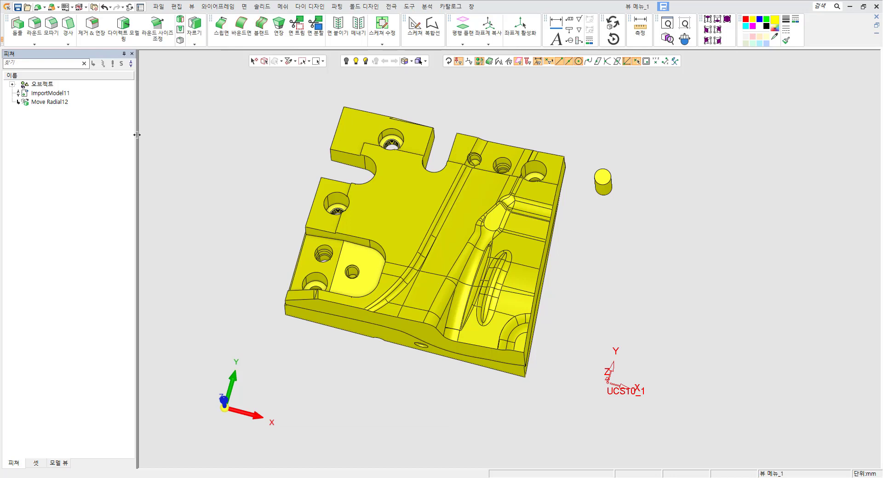
pyautogui.moveTo(137, 135); pyautogui.dragTo(187, 136)
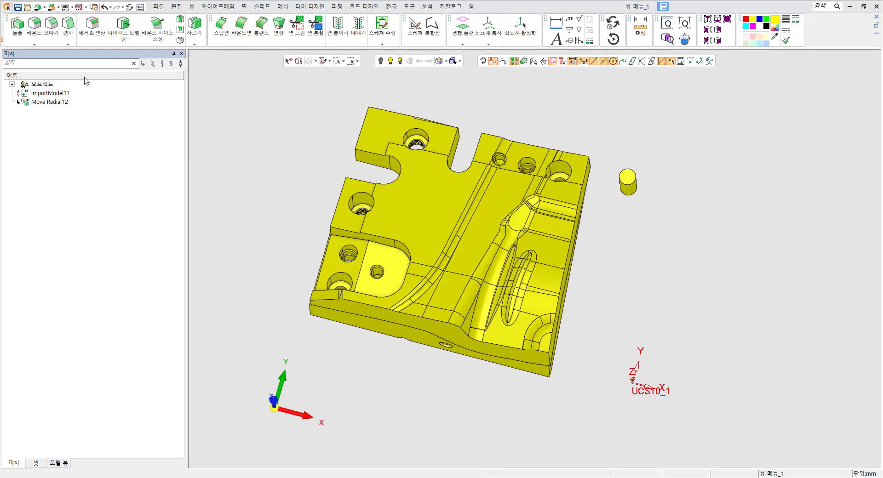
pyautogui.click(184, 55)
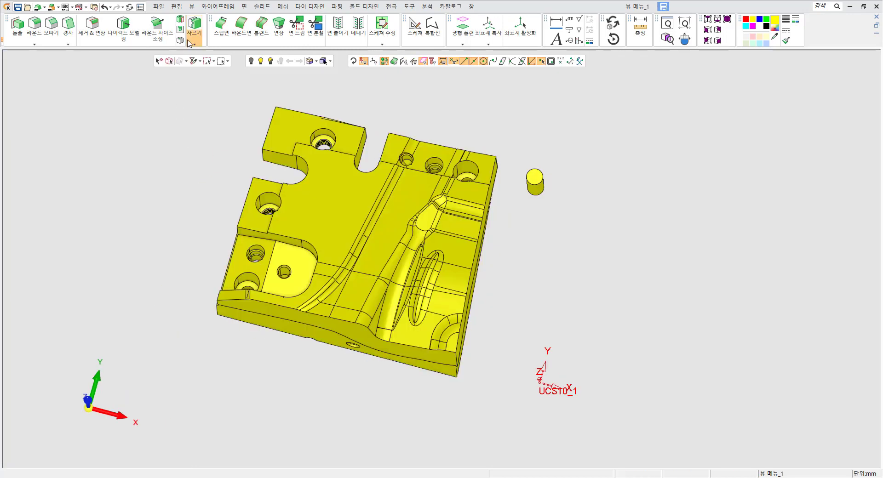
# - Show the feature tree window again and turn on the output window
pyautogui.click(192, 6)
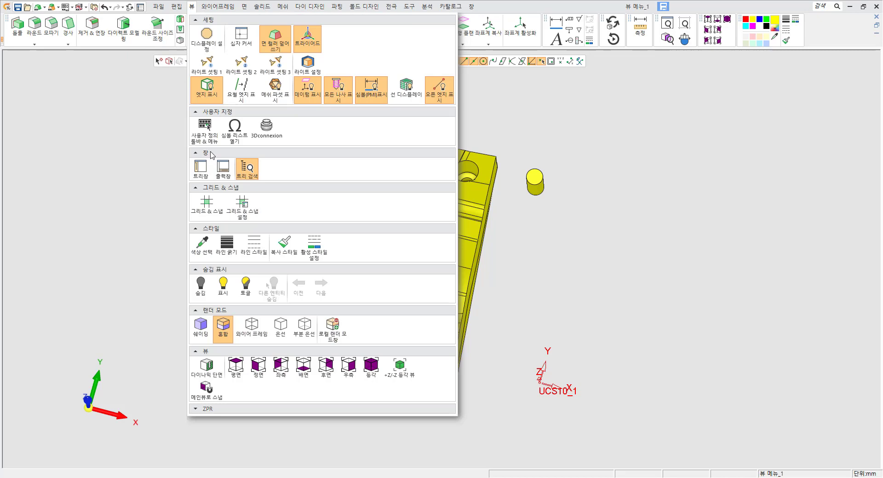
pyautogui.click(205, 170)
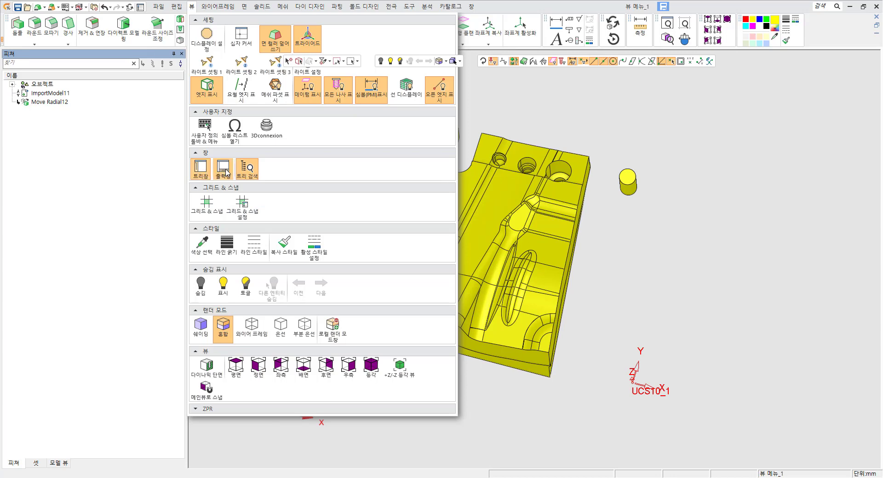
pyautogui.click(216, 171)
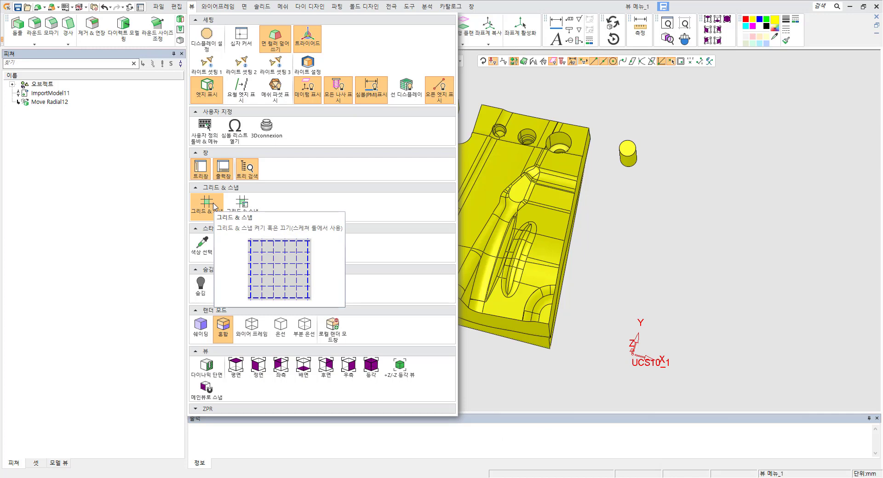
pyautogui.click(642, 226)
# - Start a sketch on the bottom plane of the block
pyautogui.rightClick(689, 137)
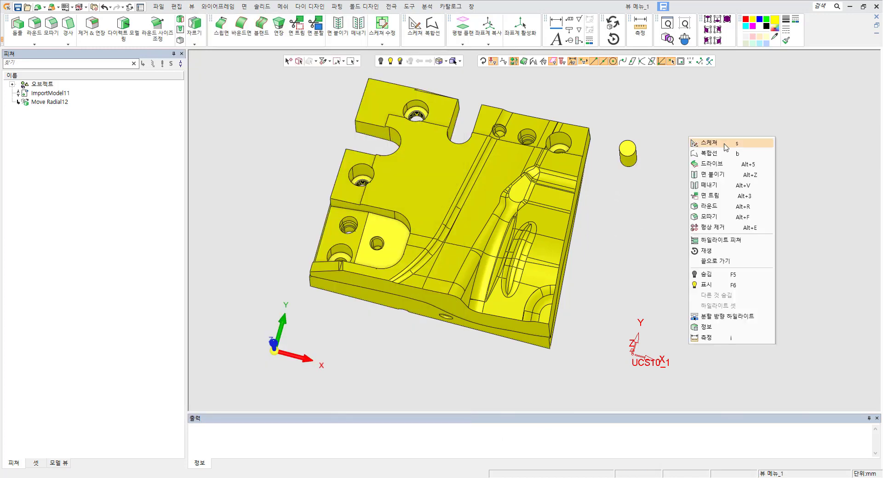
pyautogui.click(726, 147)
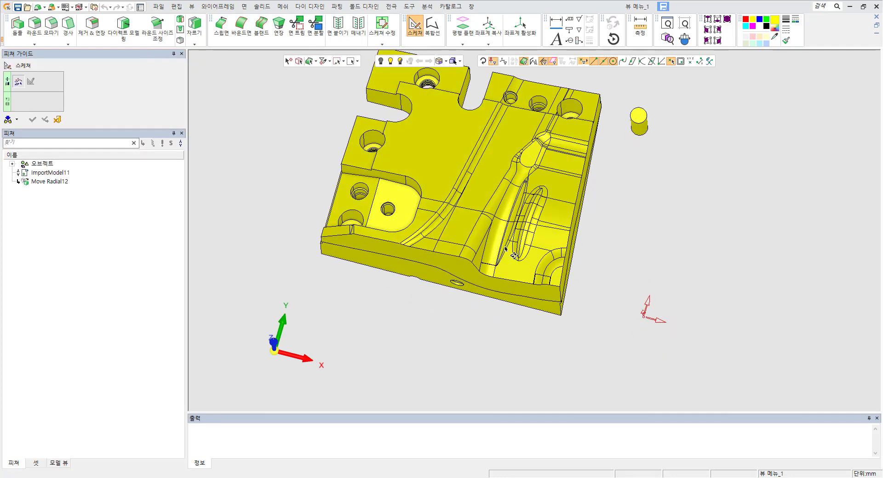
pyautogui.click(524, 406)
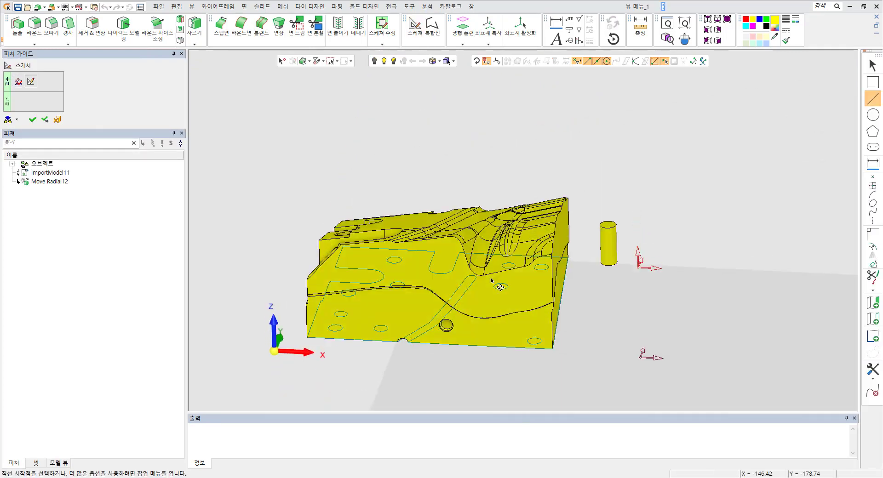
pyautogui.scroll(5, 486, 246)
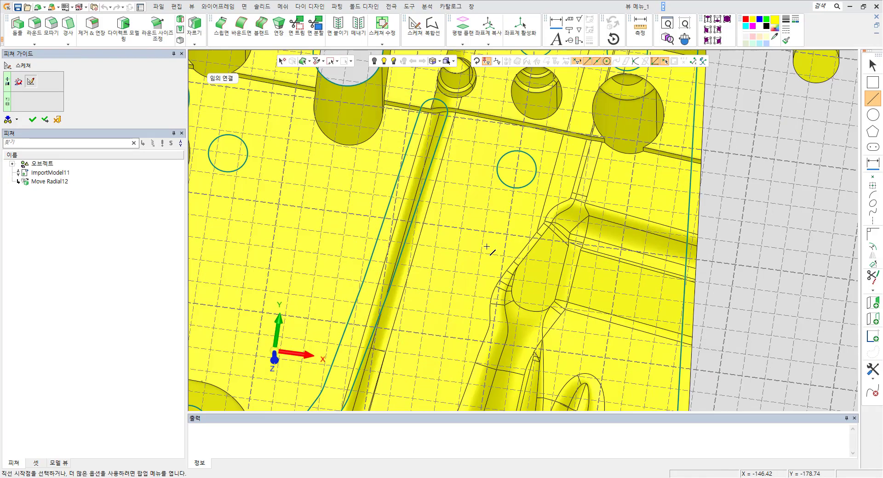
pyautogui.click(340, 343)
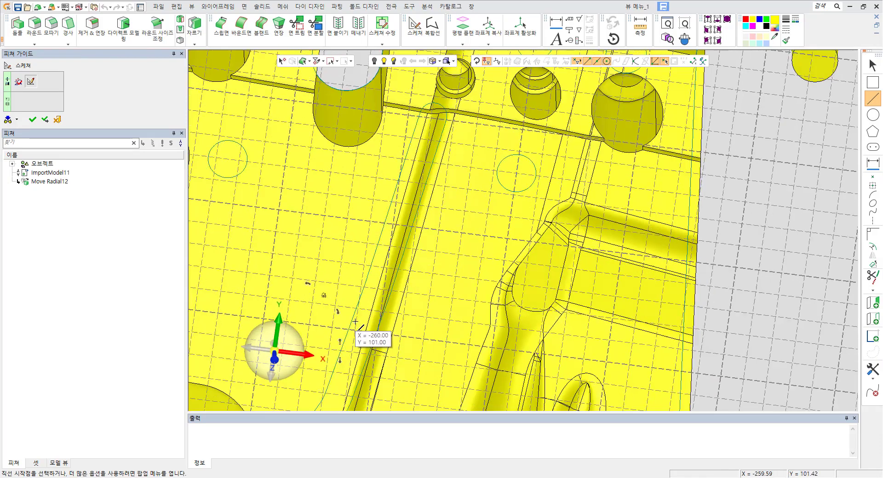
# - Draw a five-segment stepped line with 10 mm segments inside the slot, from X -280, Y 250 to X -280, Y 220, and finish the sketch
pyautogui.scroll(4, 475, 192)
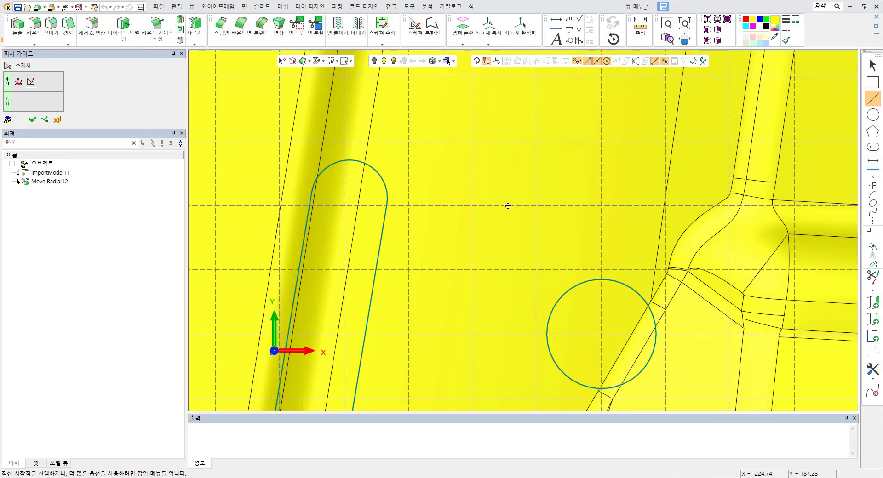
pyautogui.moveTo(509, 206); pyautogui.dragTo(611, 222, button='middle')
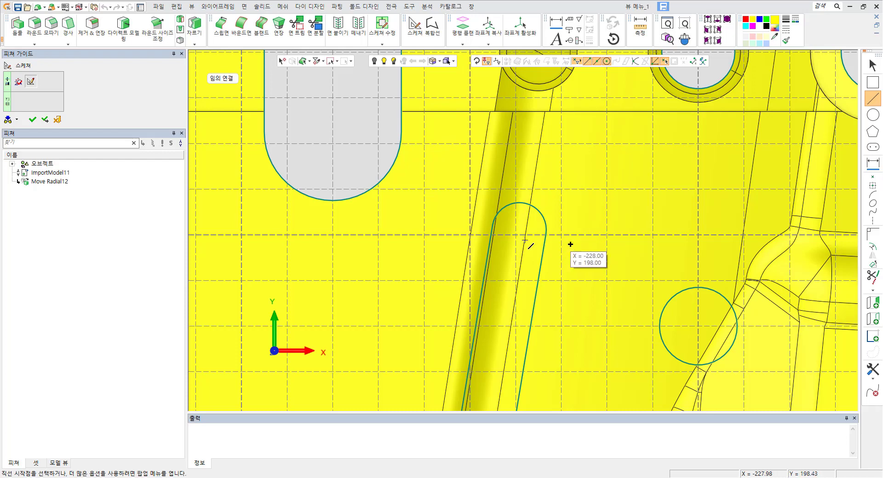
pyautogui.scroll(-3, 525, 232)
pyautogui.scroll(5, 439, 143)
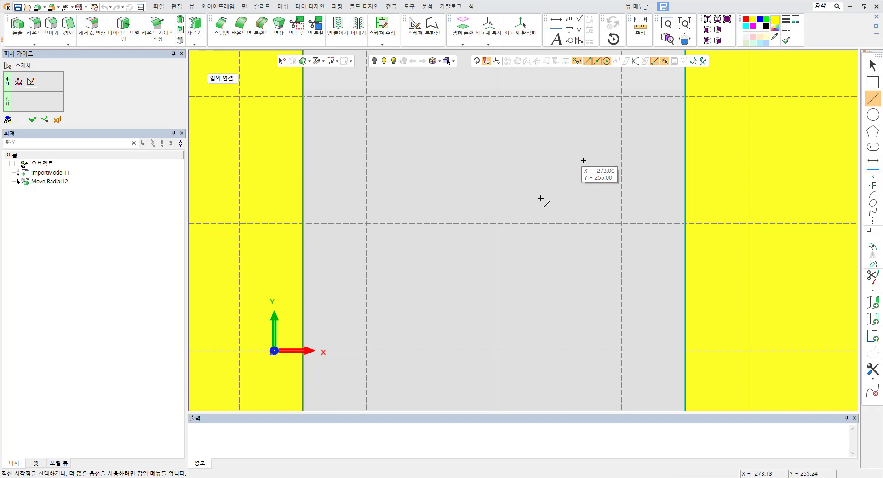
pyautogui.scroll(-4, 488, 302)
pyautogui.moveTo(488, 302); pyautogui.dragTo(439, 176, button='middle')
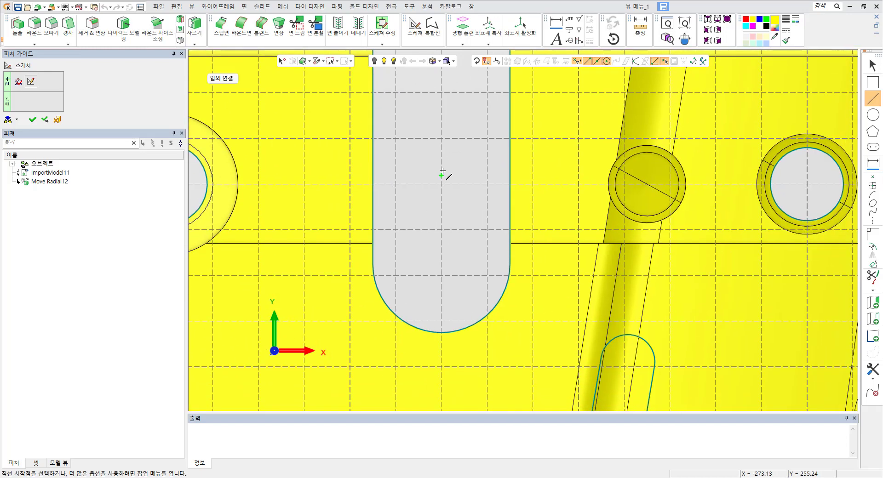
pyautogui.click(441, 139)
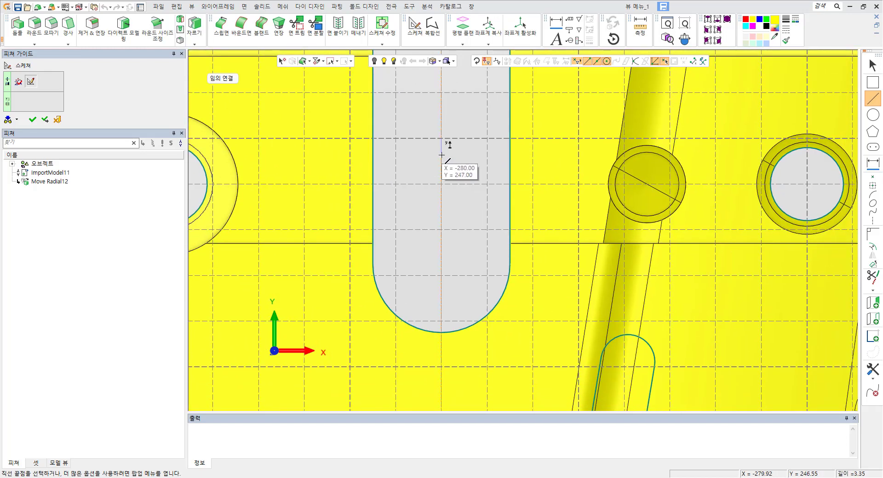
pyautogui.click(442, 185)
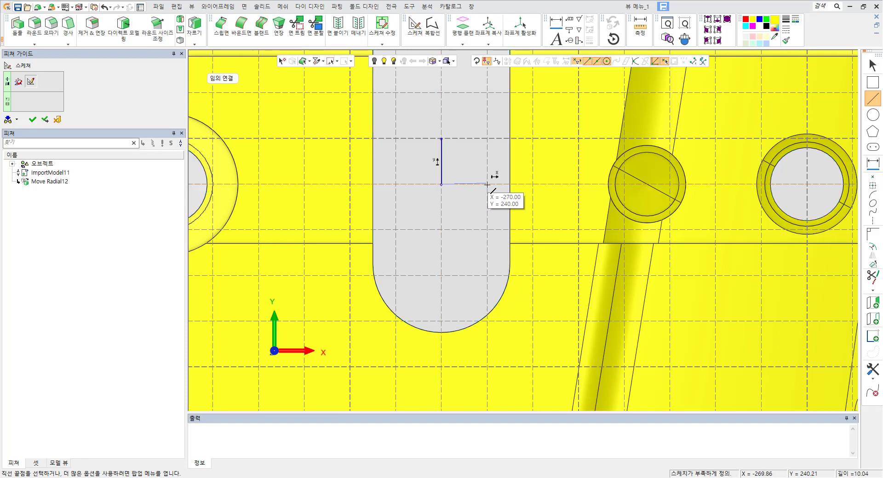
pyautogui.click(487, 184)
pyautogui.click(487, 229)
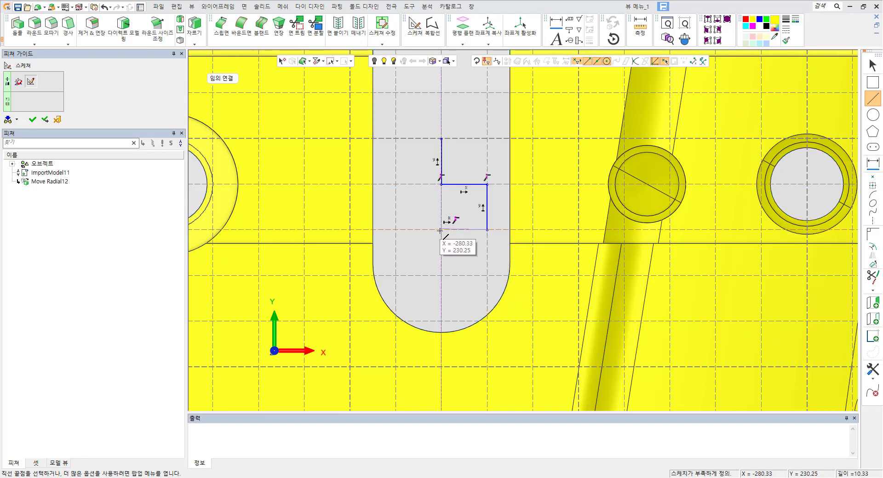
pyautogui.click(441, 229)
pyautogui.click(442, 275)
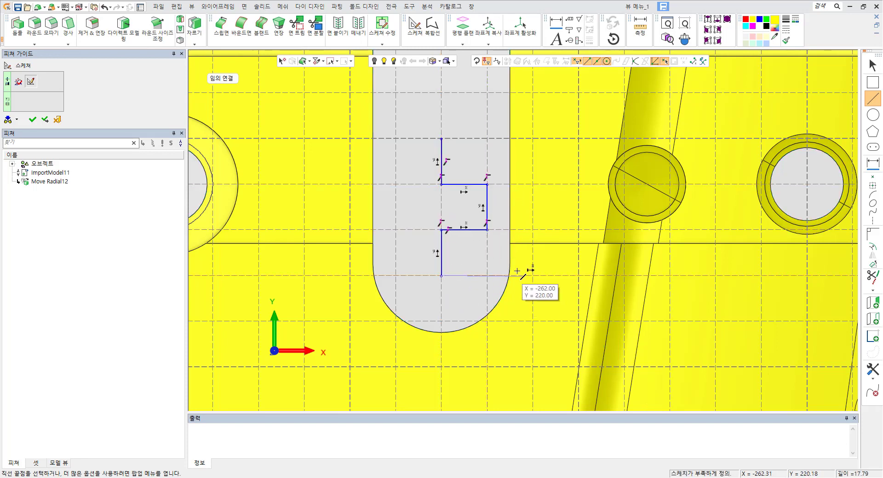
pyautogui.middleClick(399, 178)
pyautogui.scroll(-6, 426, 223)
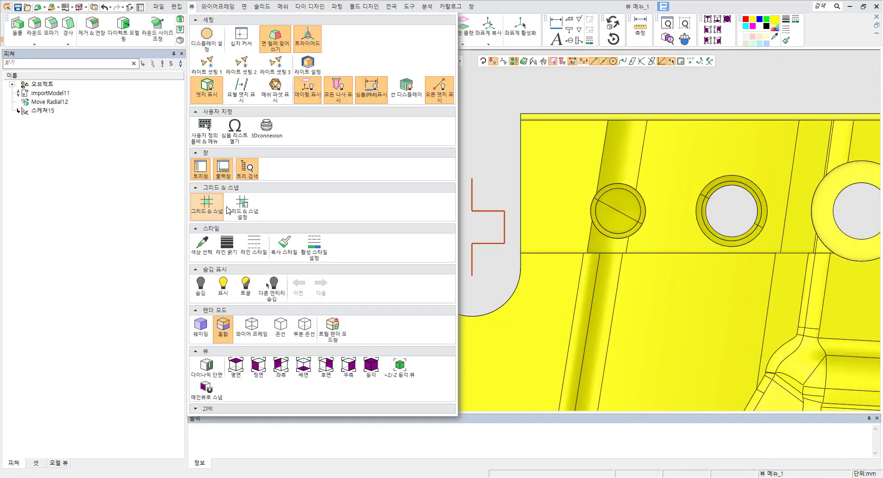
# - Open the grid and snap settings, examine the display mode, grid size and snap size options, and close them without changes
pyautogui.click(250, 213)
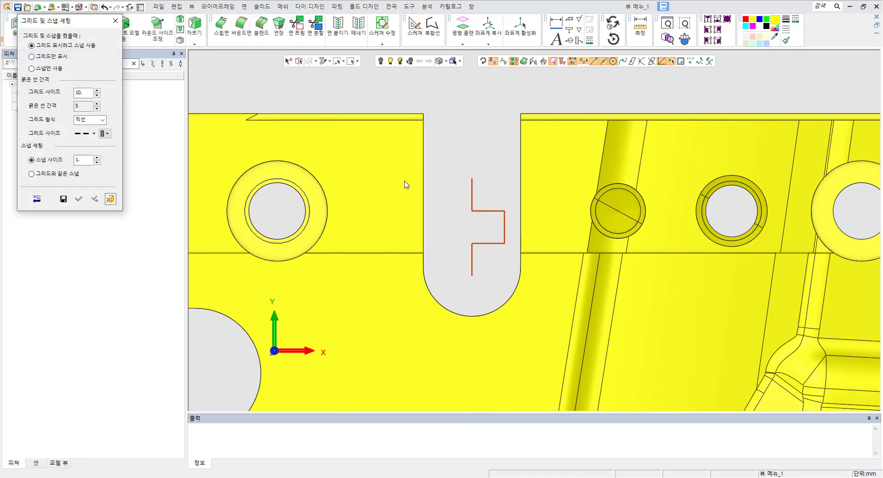
pyautogui.moveTo(68, 27); pyautogui.dragTo(286, 96)
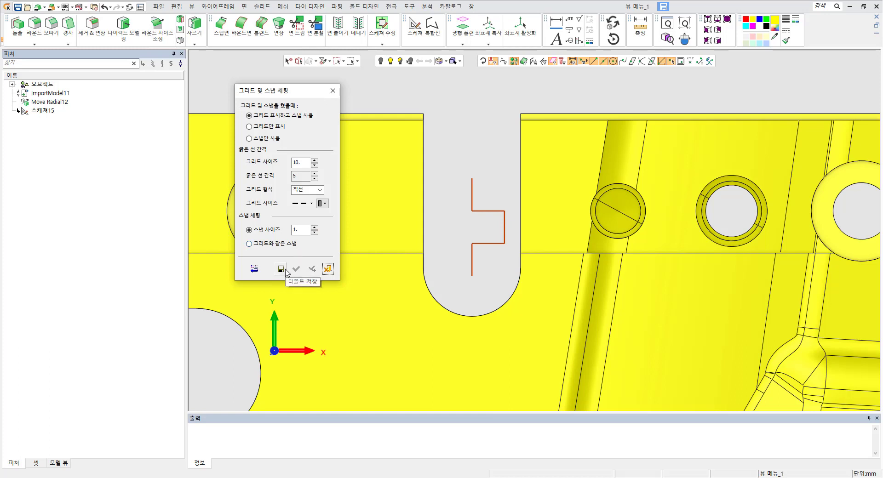
pyautogui.click(328, 269)
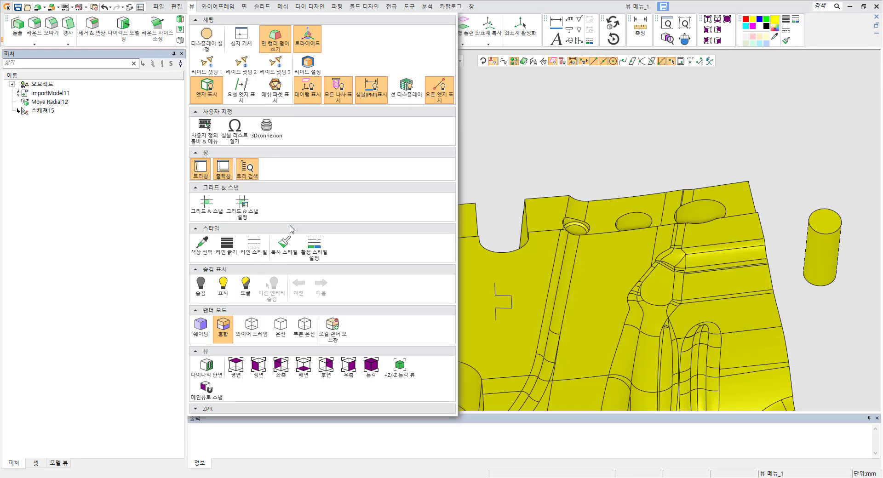
# - Set the current color to red
pyautogui.click(207, 257)
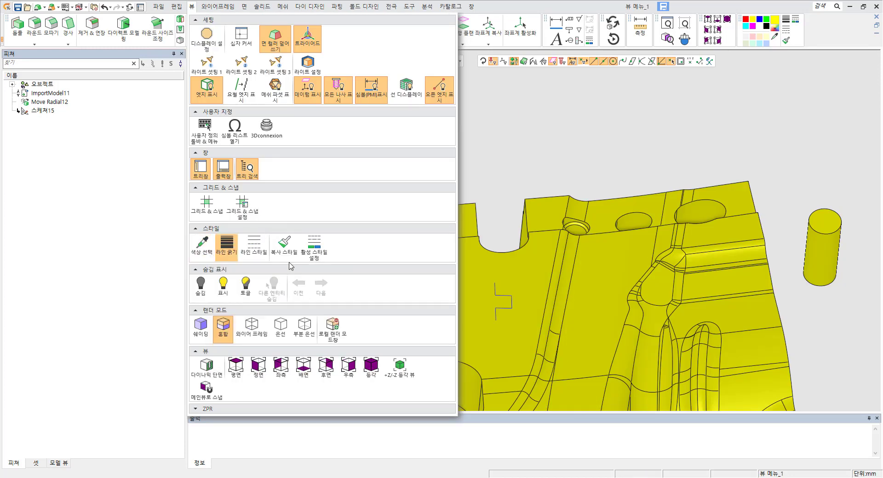
pyautogui.click(664, 285)
pyautogui.click(760, 98)
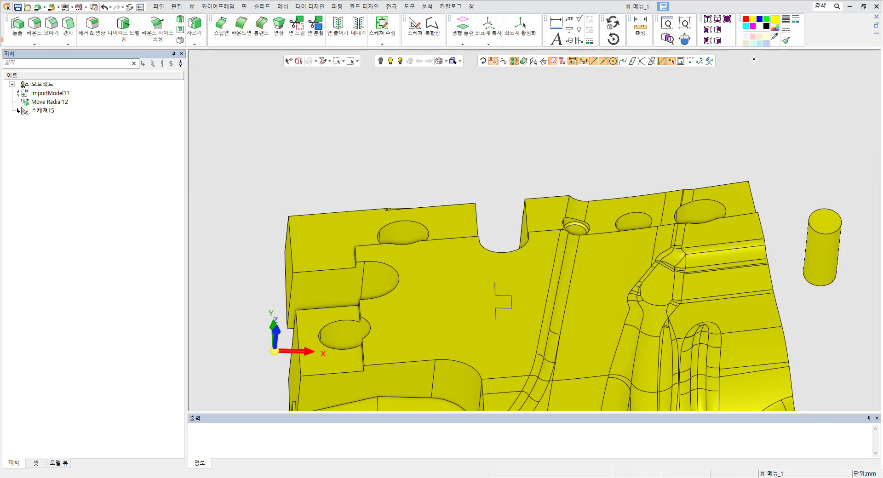
pyautogui.click(746, 20)
# - Pick up the mold block's yellow as the current color with the color picker
pyautogui.click(776, 40)
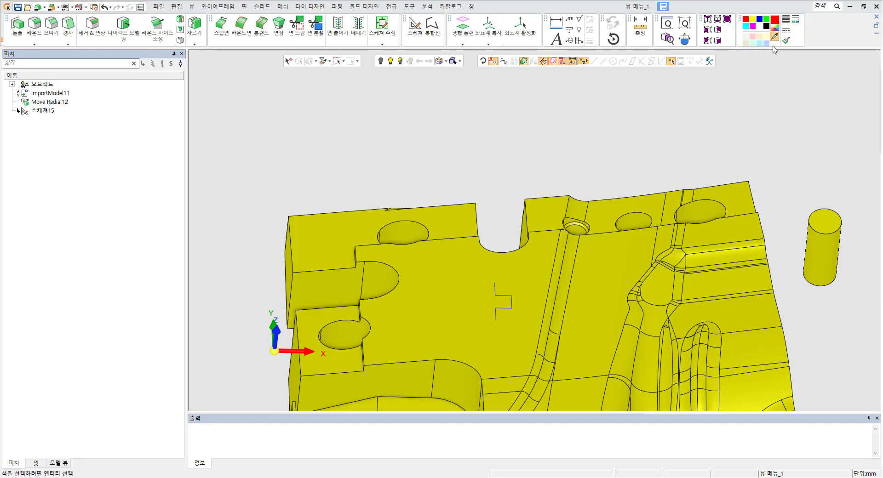
pyautogui.keyDown('ctrl'); pyautogui.moveTo(508, 206); pyautogui.dragTo(487, 117, button='middle'); pyautogui.keyUp('ctrl')
pyautogui.middleClick(555, 177)
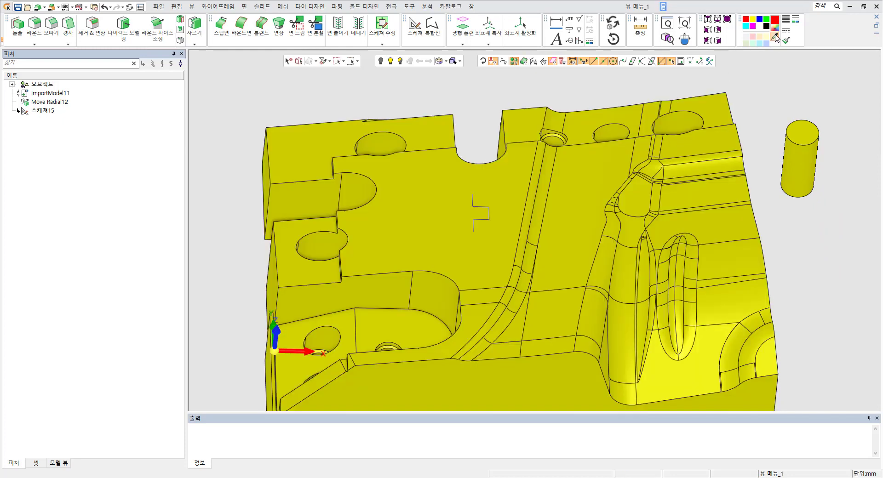
pyautogui.click(776, 38)
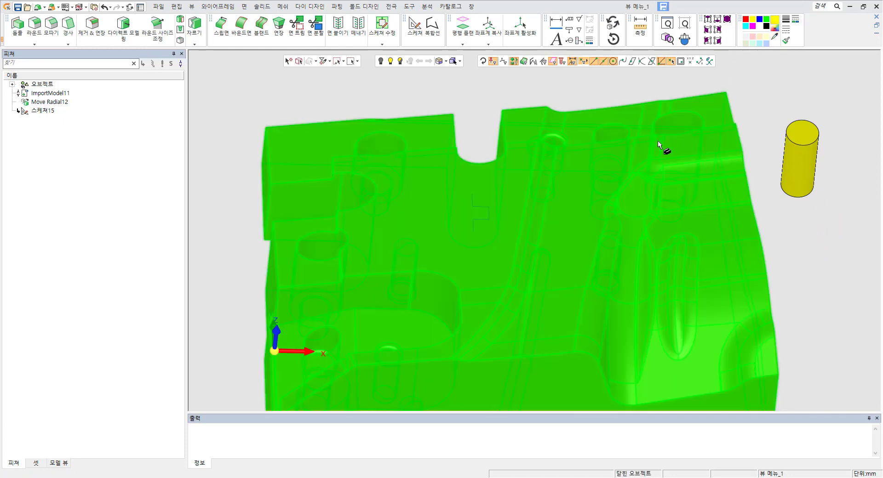
pyautogui.click(664, 146)
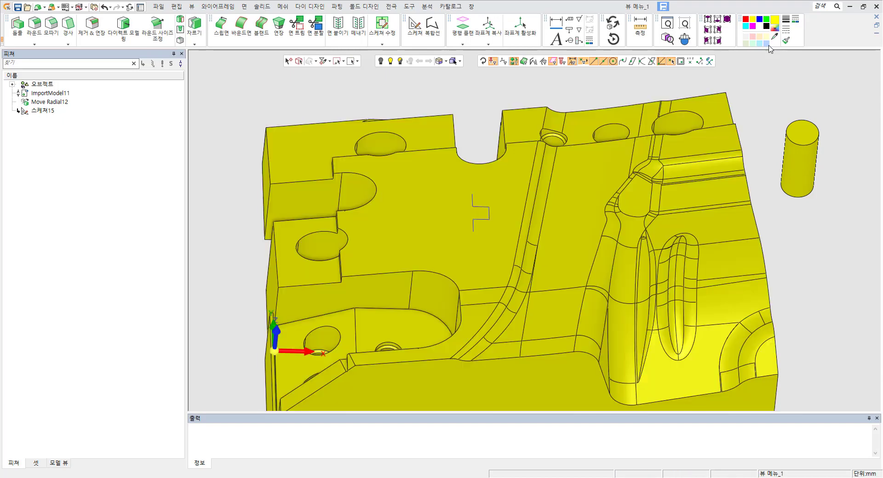
# - Select the stepped sketch lines in the slot and apply a thicker line width
pyautogui.click(191, 6)
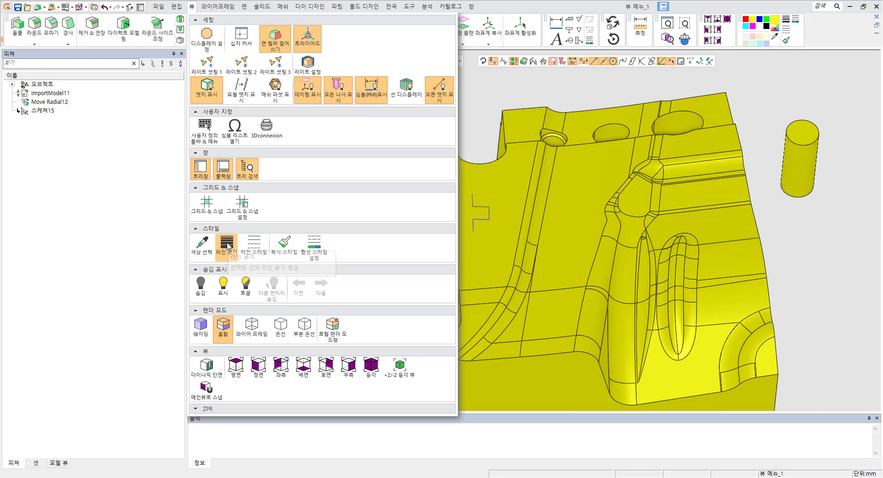
pyautogui.scroll(-3, 677, 241)
pyautogui.moveTo(553, 251); pyautogui.dragTo(515, 295, button='middle')
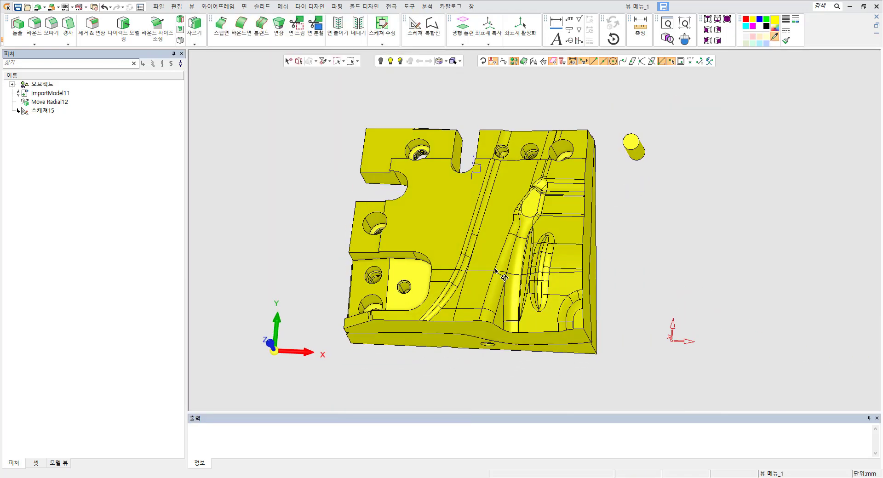
pyautogui.scroll(3, 467, 113)
pyautogui.moveTo(504, 138); pyautogui.dragTo(528, 184, button='middle')
pyautogui.scroll(3, 474, 198)
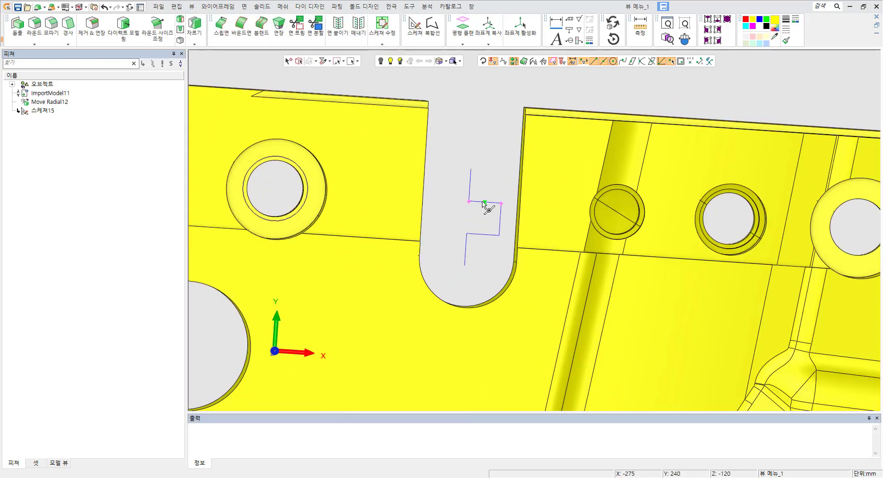
pyautogui.moveTo(439, 147)
pyautogui.mouseDown()
pyautogui.moveTo(455, 213)
pyautogui.moveTo(508, 278)
pyautogui.mouseUp()
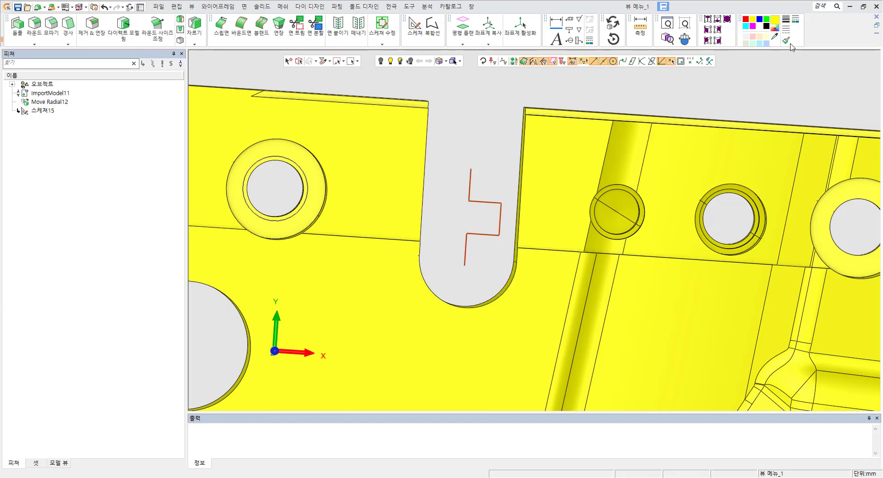
pyautogui.click(785, 18)
pyautogui.click(823, 45)
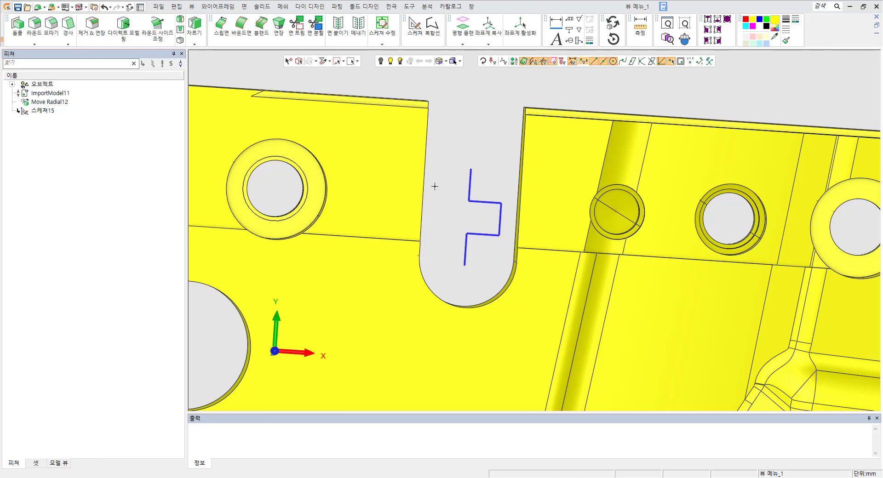
# - Change the line style of the stepped sketch lines to dashed
pyautogui.moveTo(441, 160); pyautogui.dragTo(501, 271)
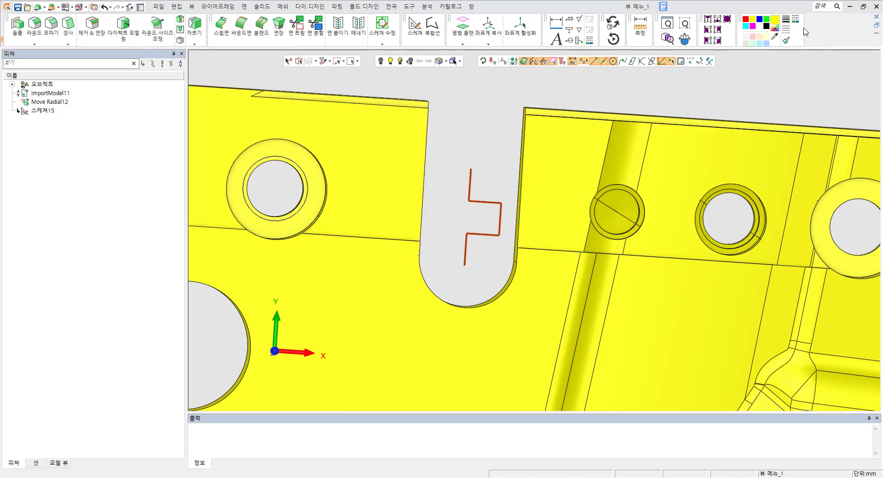
pyautogui.click(785, 29)
pyautogui.click(817, 74)
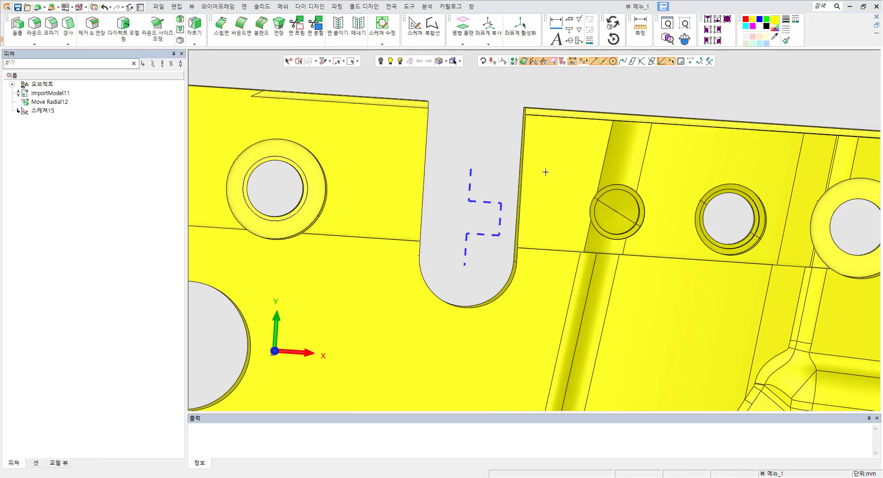
# - Apply a thicker line width to the straight step edge between the large counterbored hole and the slot
pyautogui.scroll(-2, 466, 203)
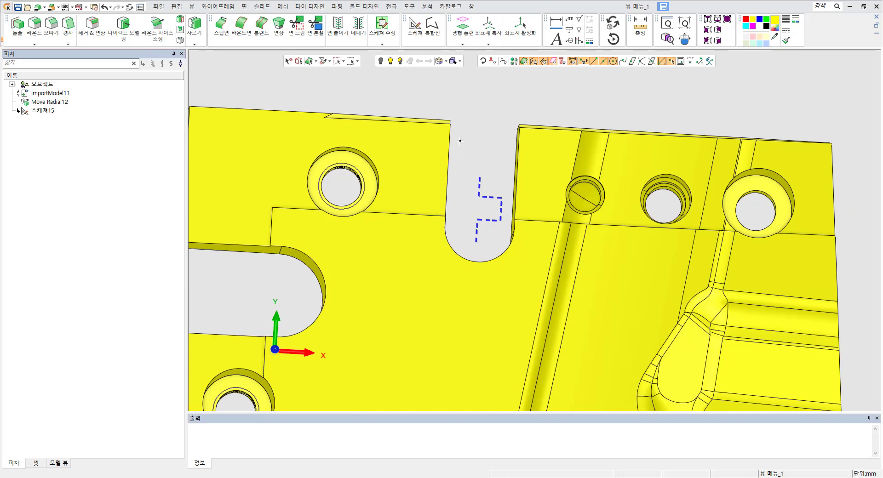
pyautogui.scroll(3, 473, 212)
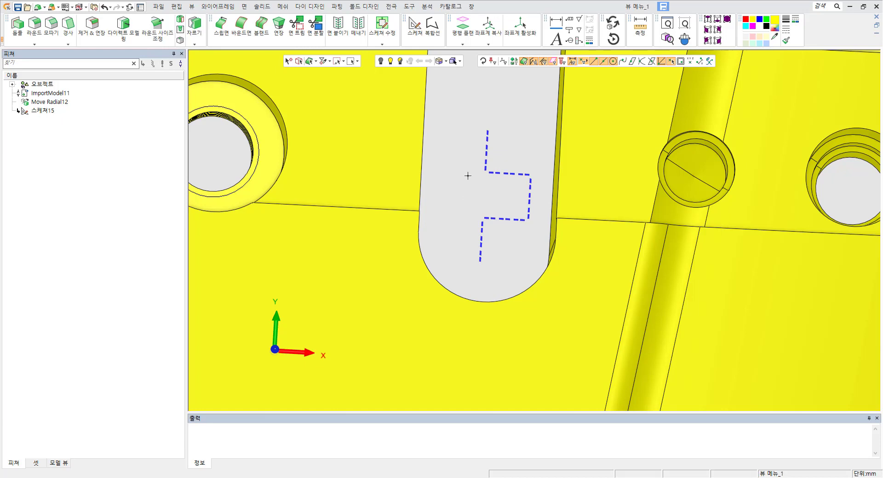
pyautogui.scroll(-2, 473, 172)
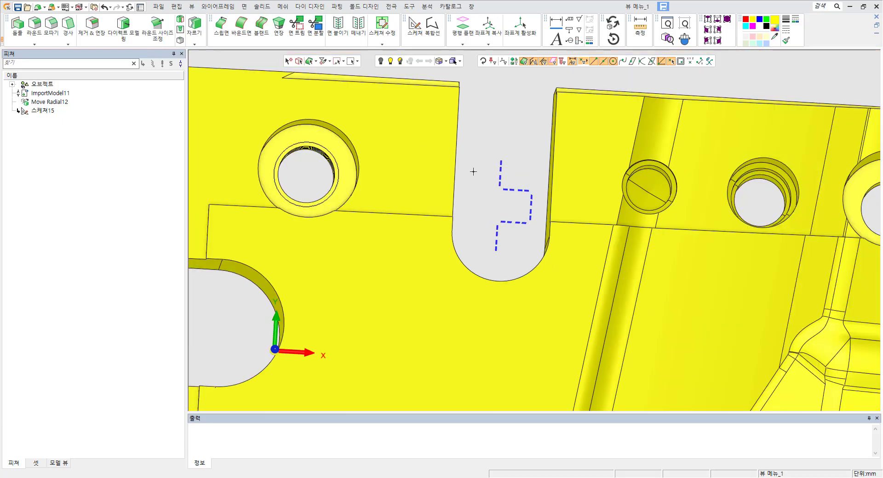
pyautogui.moveTo(431, 194); pyautogui.dragTo(416, 230, button='middle')
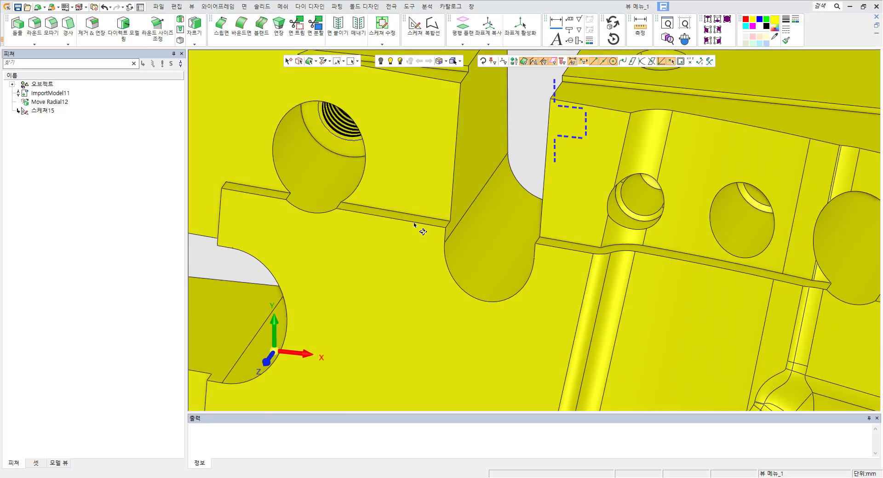
pyautogui.click(410, 224)
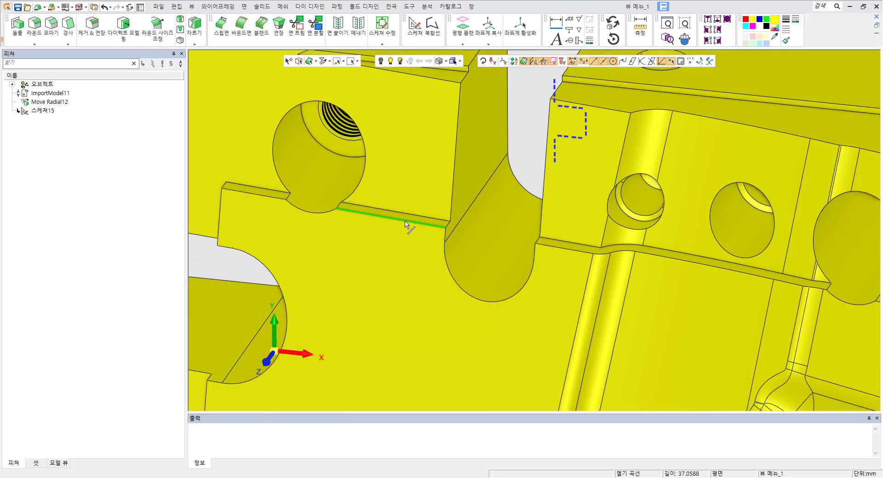
pyautogui.click(786, 20)
pyautogui.click(802, 40)
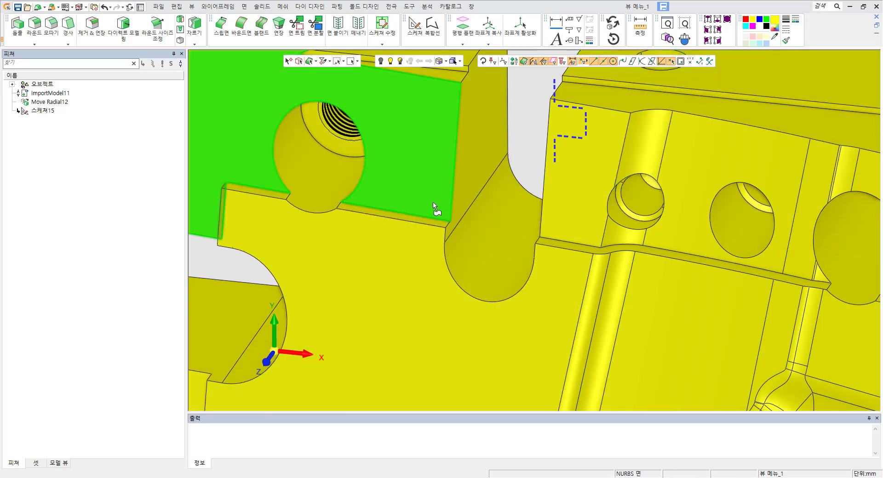
# - Change the line style of the step edge between the counterbored hole and the slot to a dashed pattern
pyautogui.click(416, 222)
pyautogui.click(786, 29)
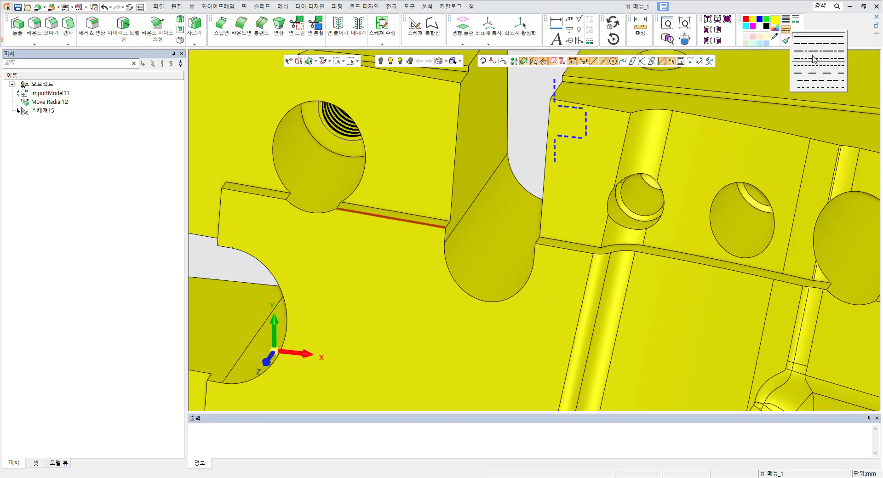
pyautogui.click(814, 58)
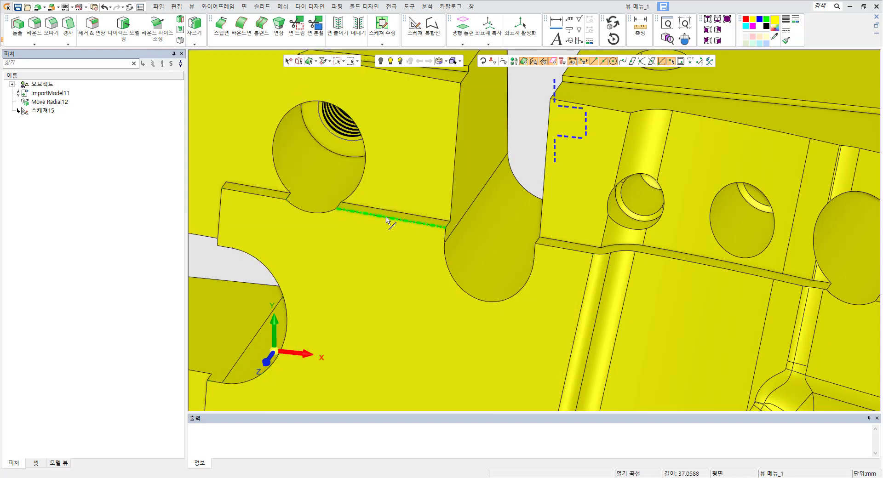
pyautogui.scroll(-5, 550, 181)
pyautogui.moveTo(551, 179); pyautogui.dragTo(569, 158, button='middle')
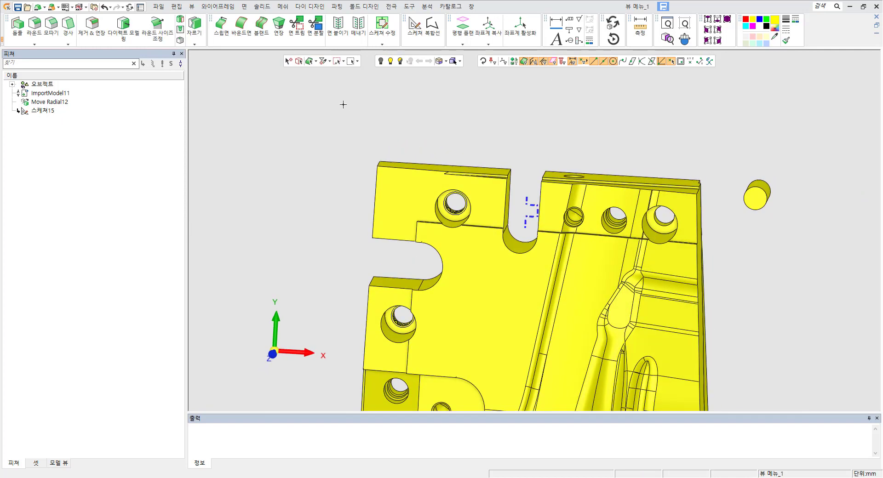
pyautogui.click(192, 6)
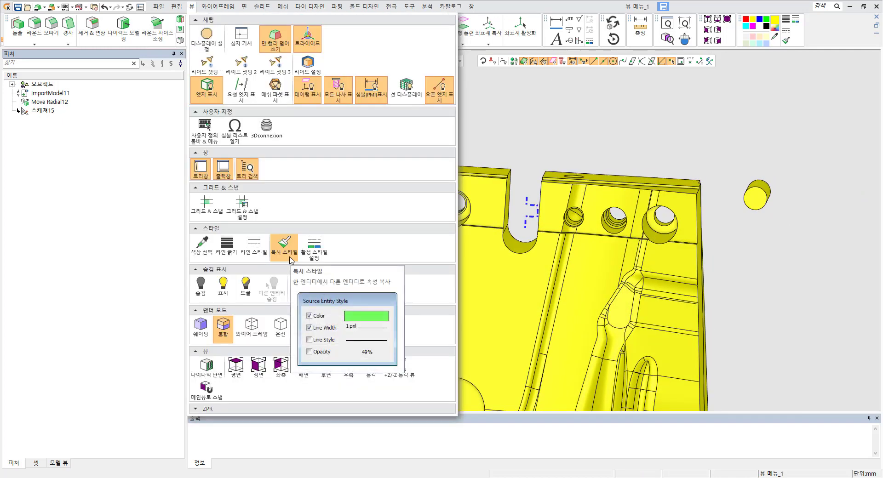
pyautogui.click(291, 261)
pyautogui.scroll(-3, 478, 139)
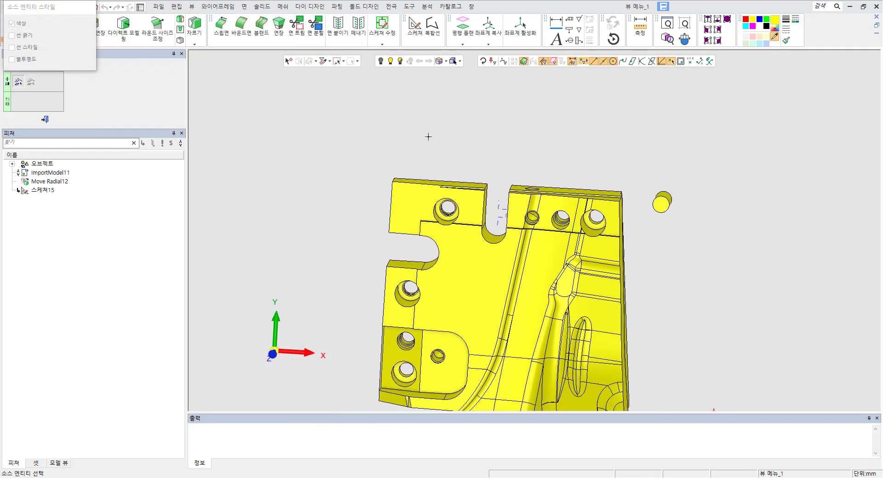
pyautogui.moveTo(35, 9); pyautogui.dragTo(262, 94)
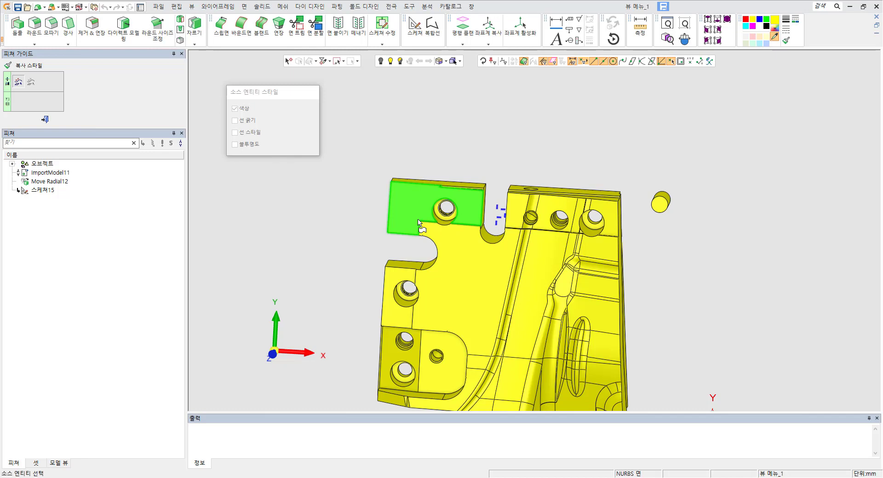
pyautogui.click(45, 119)
# - Colour the large flat pocket face red, one flat face beside the long slot blue, and the lower one green
pyautogui.keyDown('ctrl'); pyautogui.moveTo(490, 263); pyautogui.dragTo(443, 132, button='middle'); pyautogui.keyUp('ctrl')
pyautogui.keyDown('ctrl'); pyautogui.moveTo(459, 183); pyautogui.dragTo(462, 155); pyautogui.keyUp('ctrl')
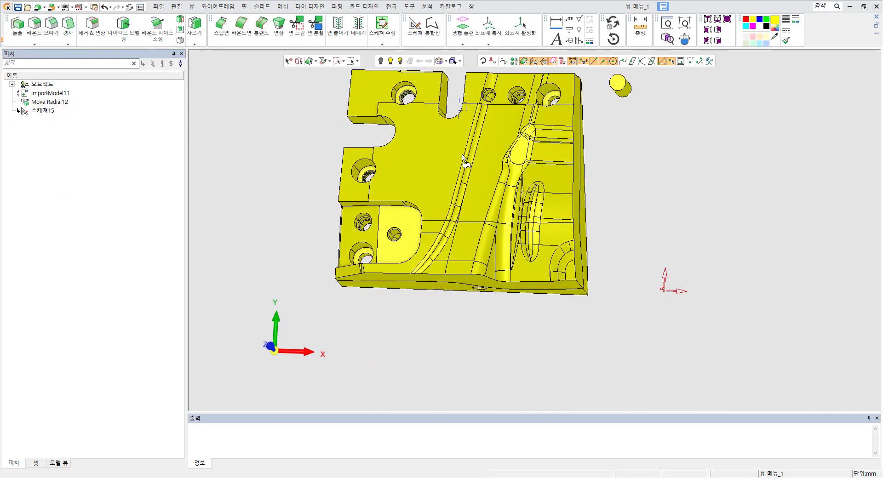
pyautogui.click(460, 161)
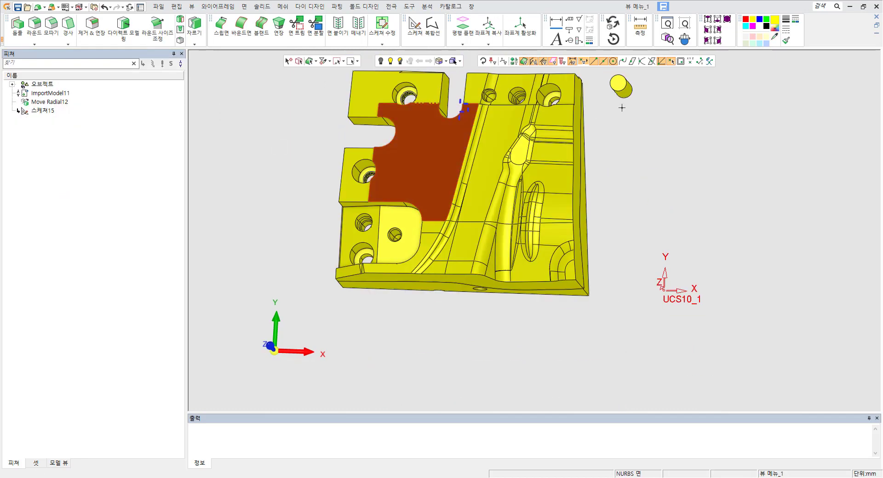
pyautogui.click(548, 169)
pyautogui.click(759, 19)
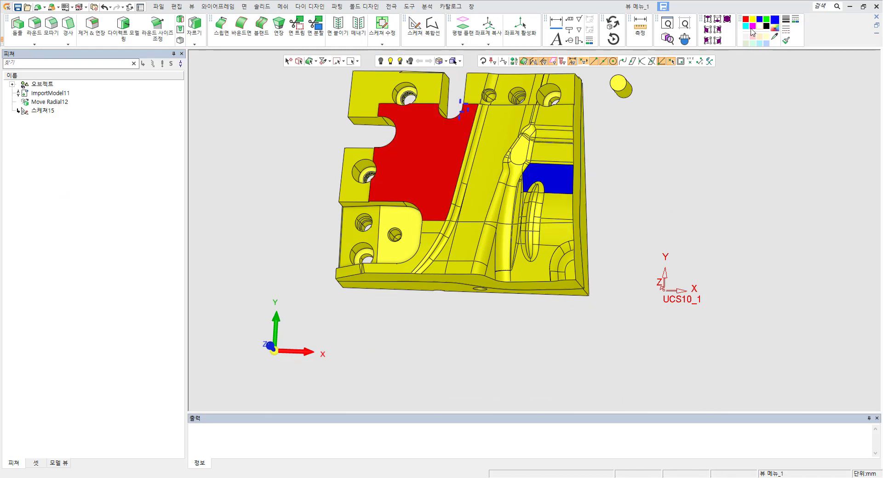
pyautogui.click(571, 242)
pyautogui.click(766, 19)
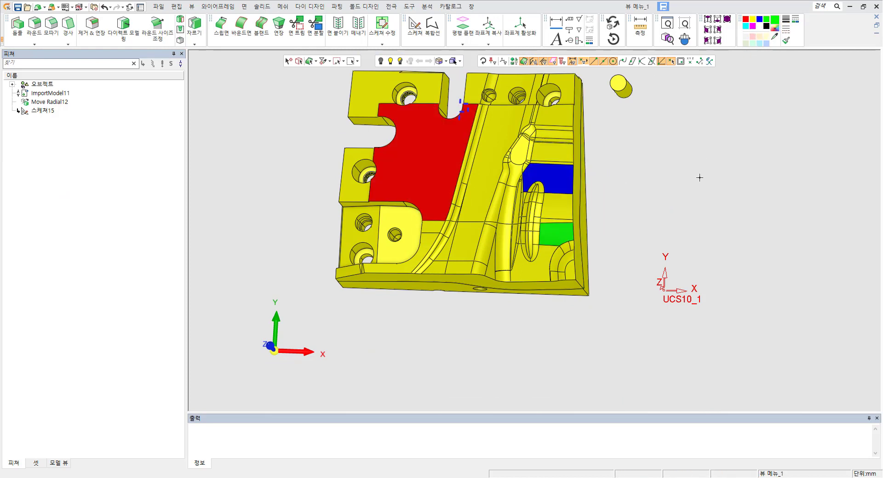
# - Start Copy Style with the green face as source, try the line width, line style and opacity options, and keep only color enabled
pyautogui.scroll(3, 583, 223)
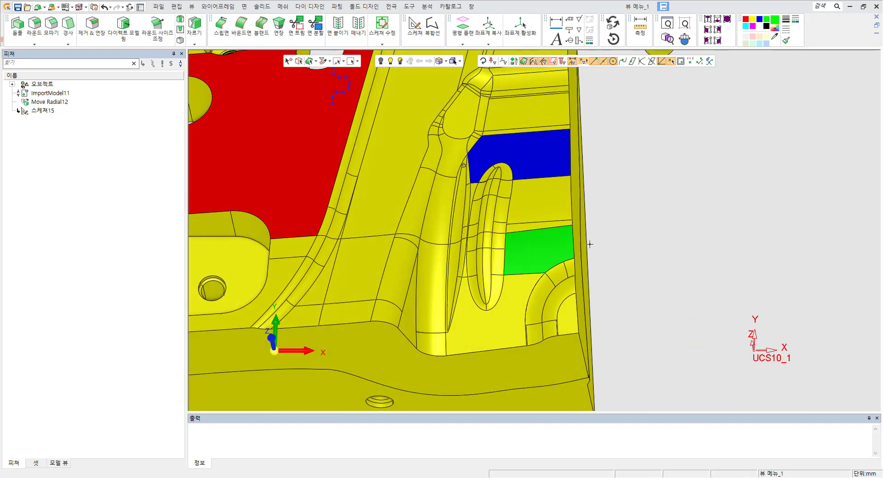
pyautogui.scroll(-5, 542, 248)
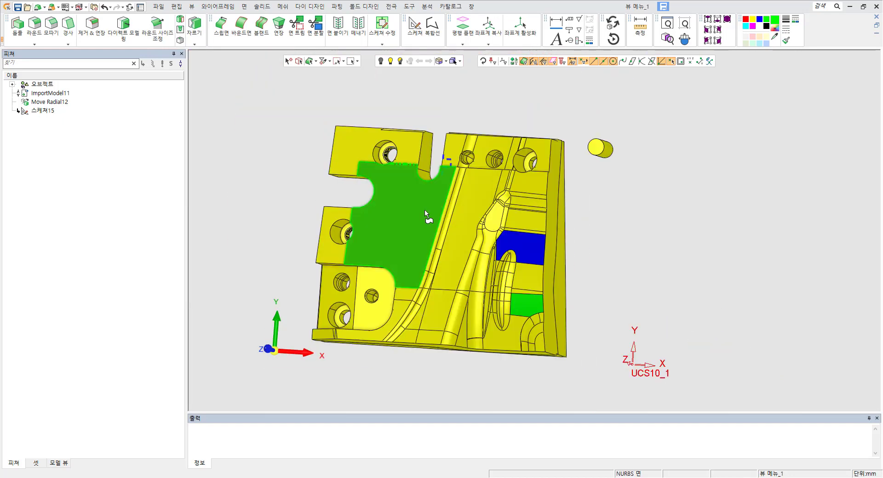
pyautogui.click(536, 248)
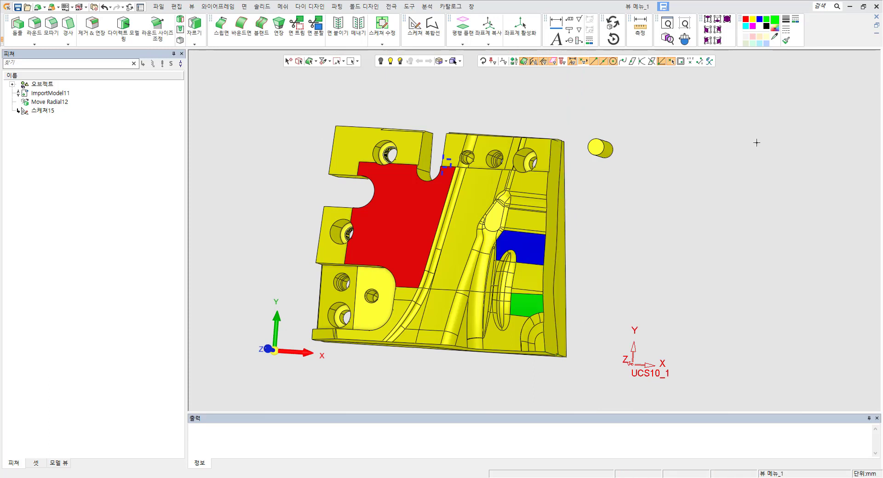
pyautogui.click(789, 42)
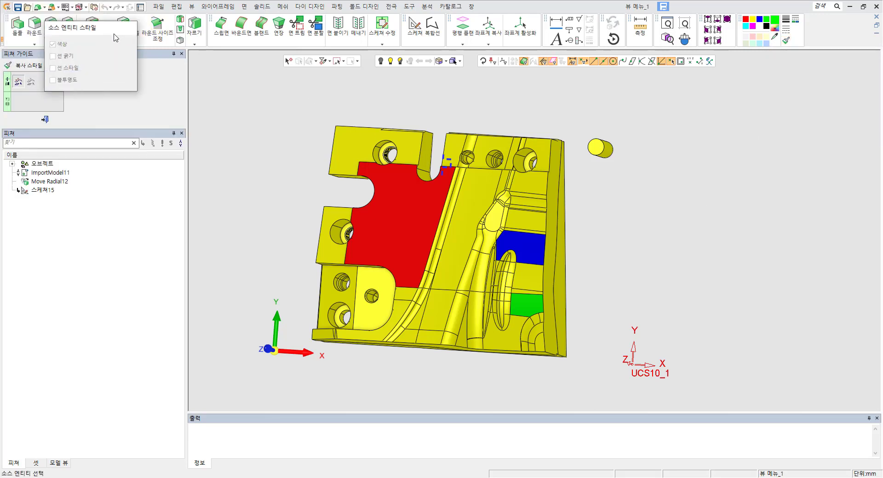
pyautogui.click(522, 306)
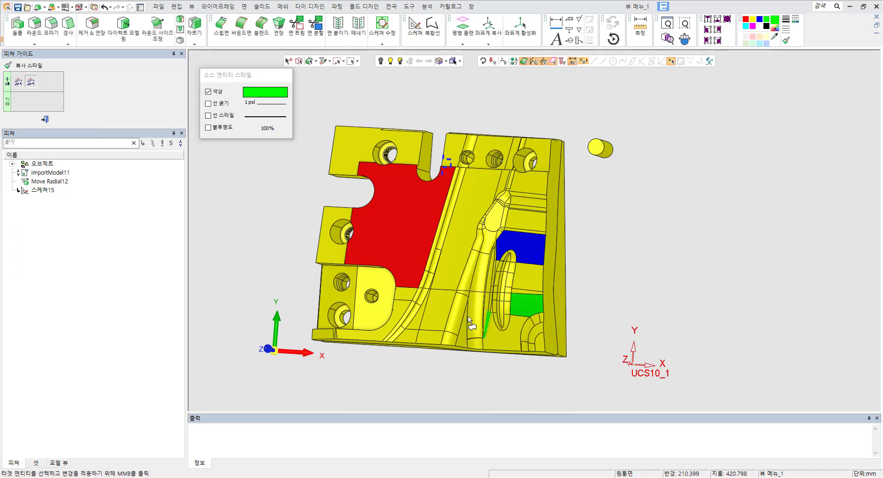
pyautogui.click(210, 104)
pyautogui.click(208, 116)
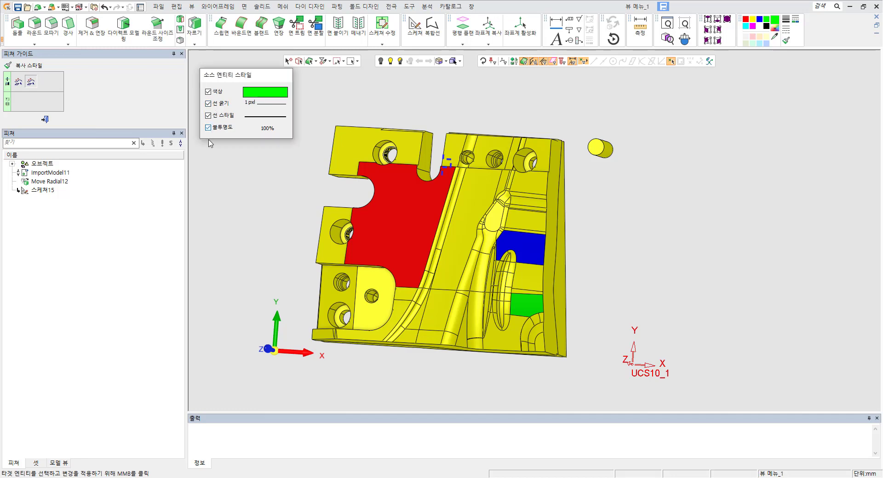
pyautogui.click(207, 128)
pyautogui.click(209, 104)
# - Copy the green colour onto the large red face and the blue face
pyautogui.scroll(4, 485, 212)
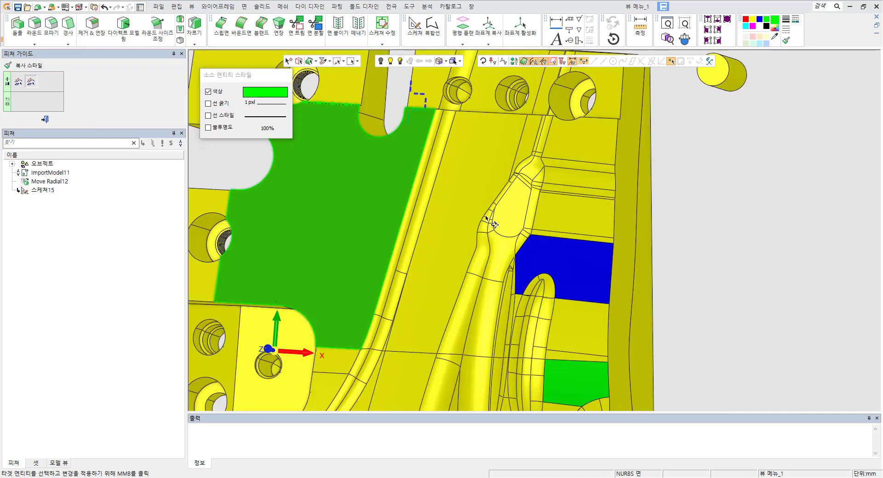
pyautogui.scroll(-5, 485, 213)
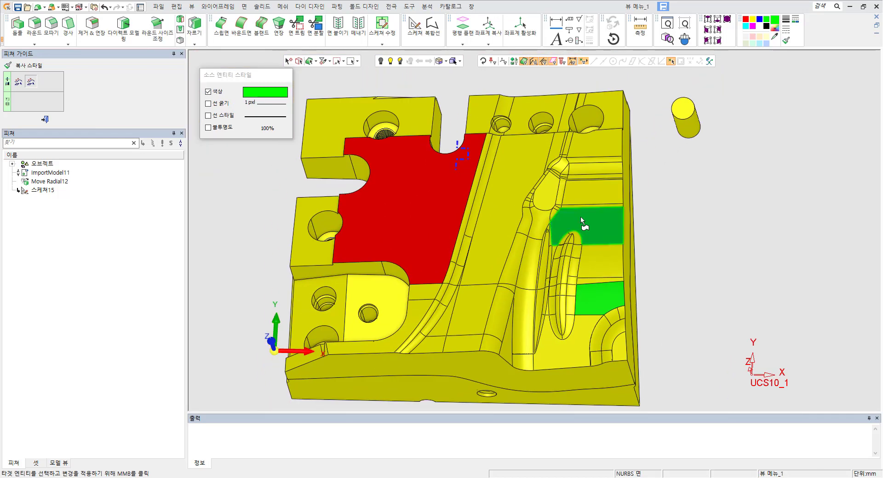
pyautogui.click(464, 207)
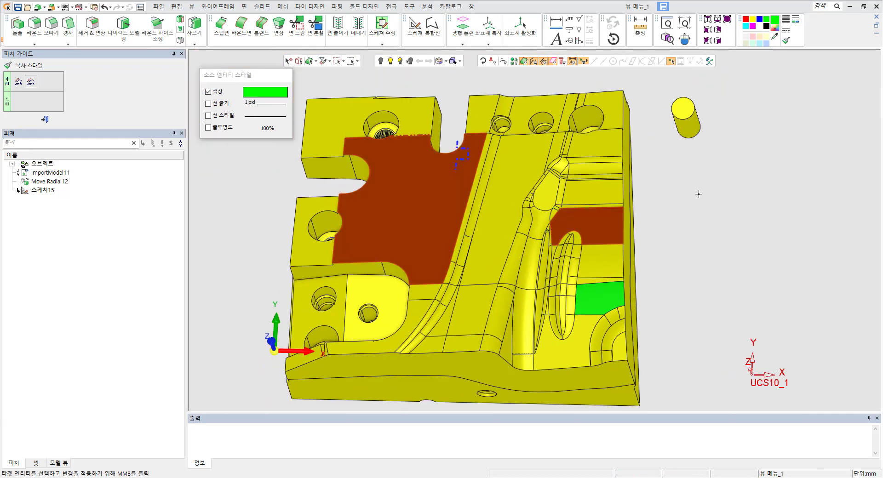
pyautogui.middleClick(679, 244)
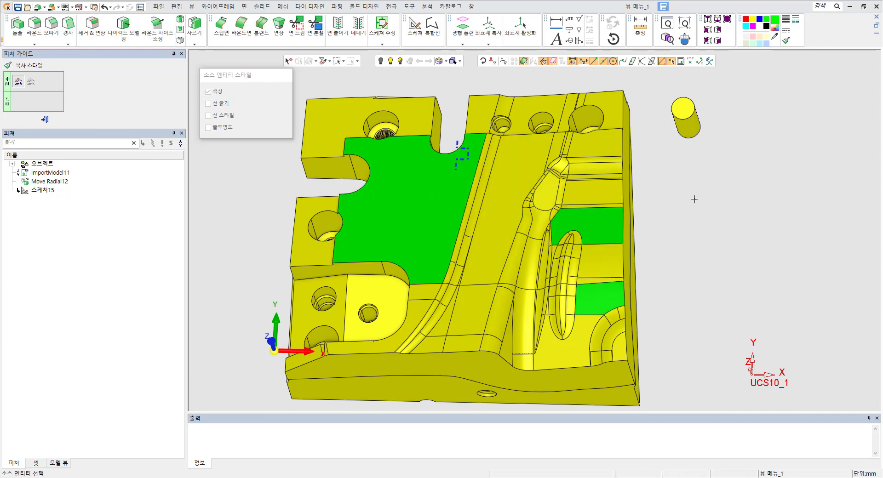
# - Copy the colour of a yellow face onto the whole model, including the sketch lines and the separate cylinder, and finish Copy Style
pyautogui.click(593, 196)
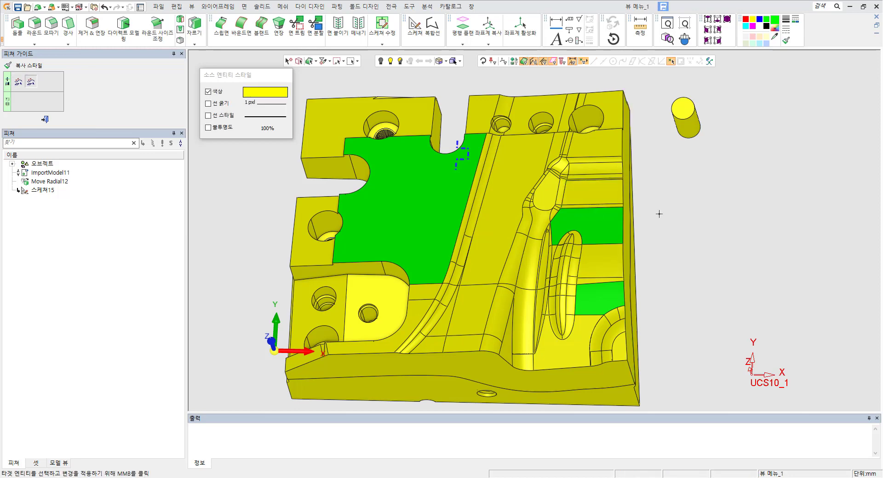
pyautogui.scroll(-3, 655, 212)
pyautogui.moveTo(345, 106); pyautogui.dragTo(662, 411)
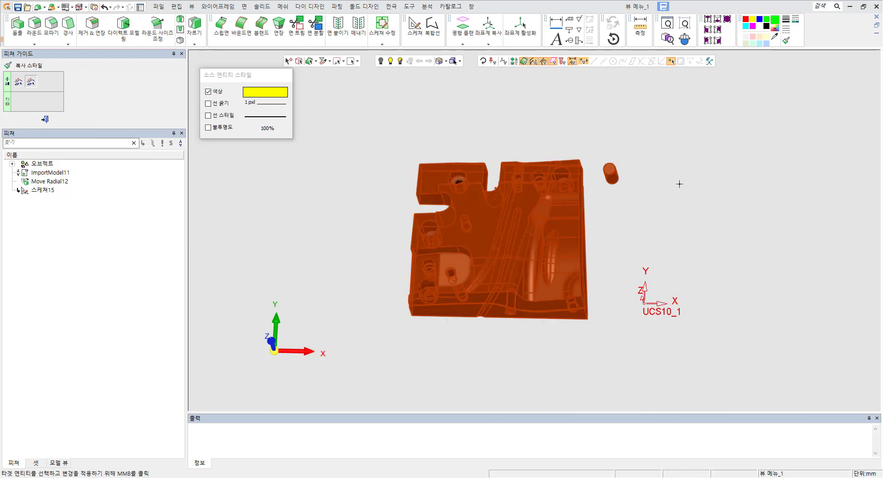
pyautogui.middleClick(680, 184)
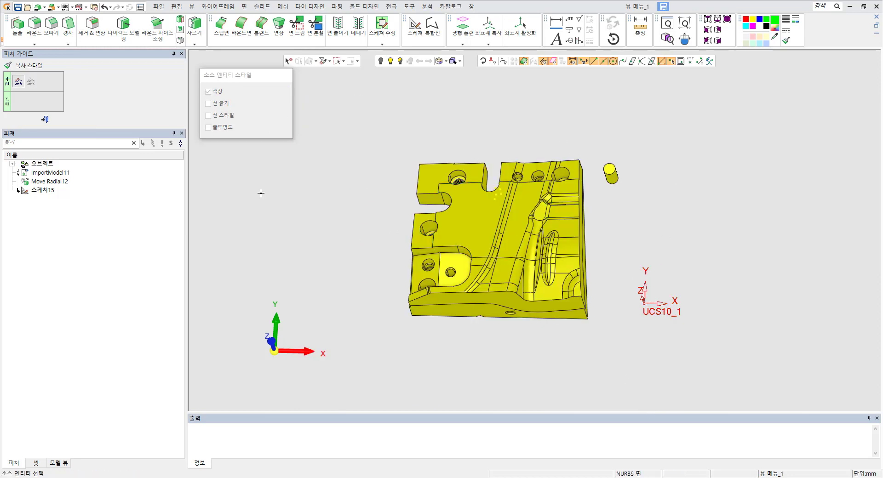
pyautogui.click(45, 120)
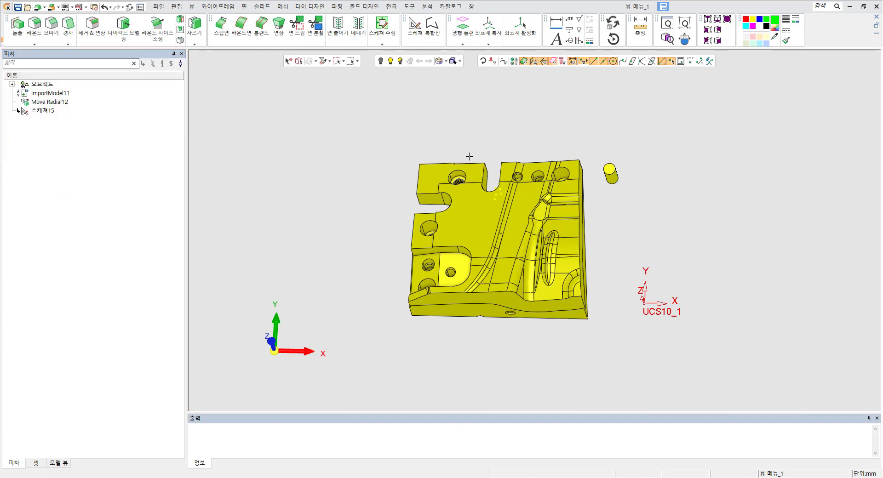
# - Examine the active style settings for new curves and objects, keeping them as they are
pyautogui.scroll(2, 528, 169)
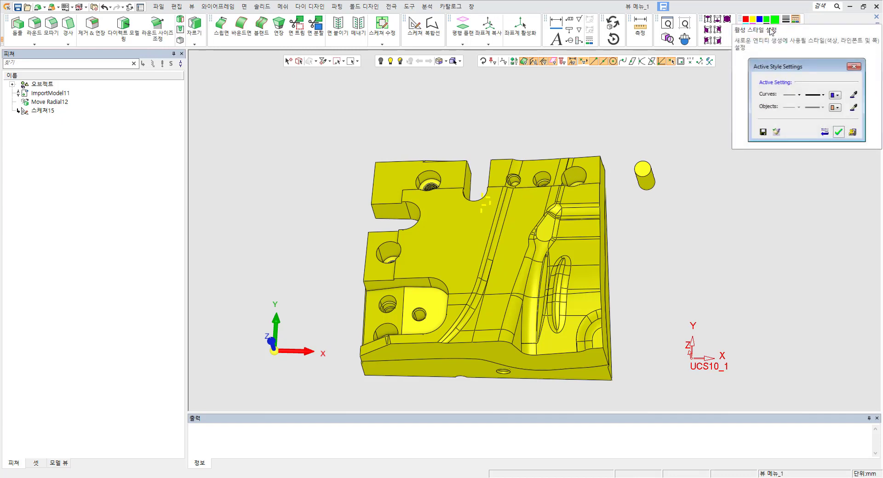
pyautogui.click(191, 6)
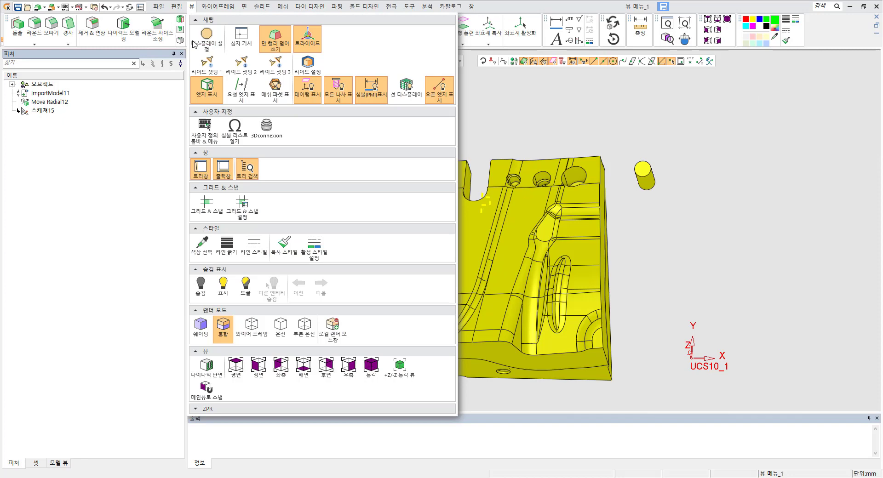
pyautogui.click(313, 258)
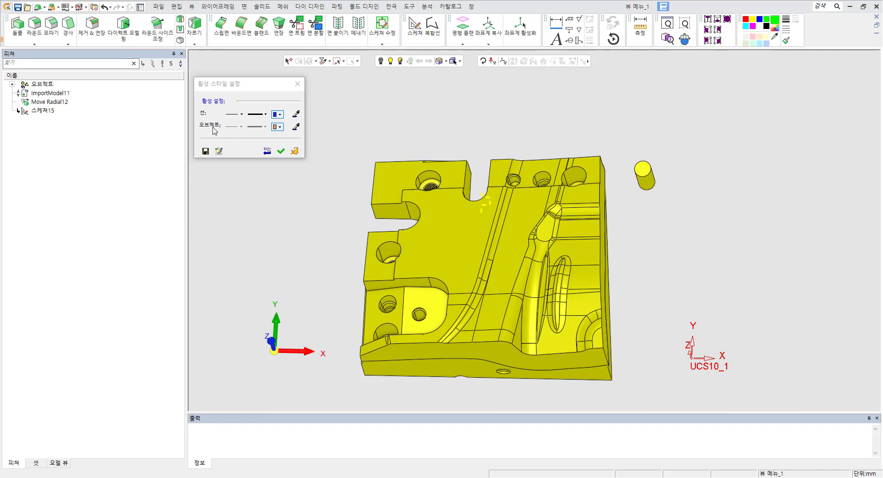
pyautogui.click(281, 151)
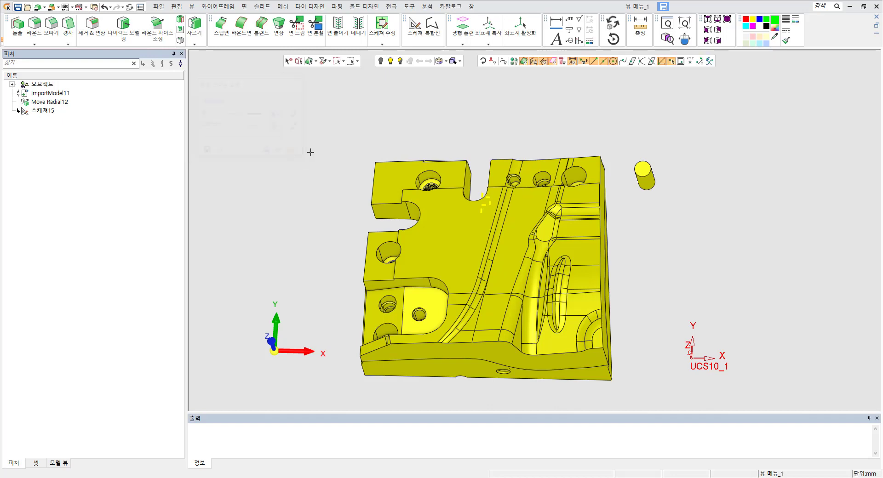
# - Sketch an upright rectangle on the default plane in the empty area beside the mold block
pyautogui.scroll(-3, 423, 148)
pyautogui.rightClick(417, 134)
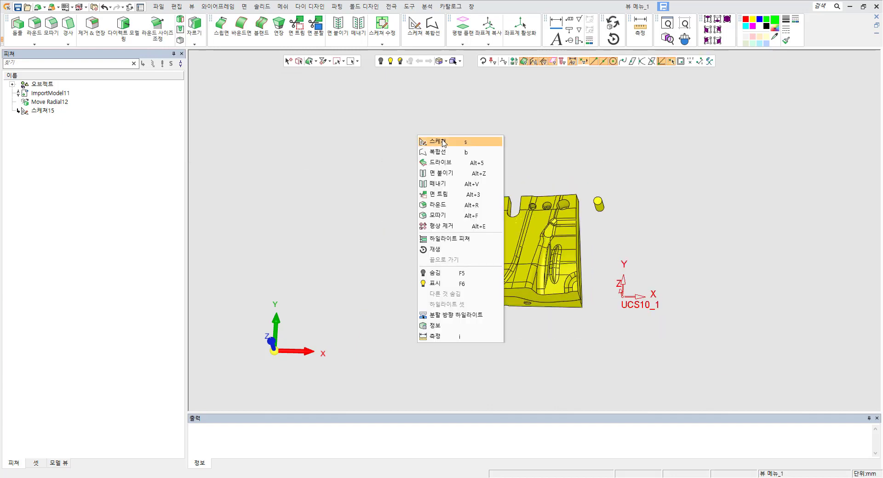
pyautogui.click(436, 141)
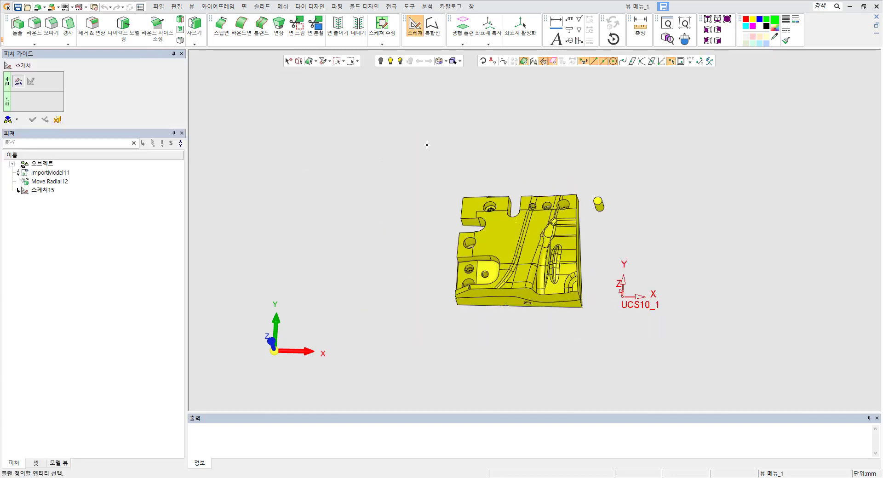
pyautogui.middleClick(426, 145)
pyautogui.click(872, 84)
pyautogui.click(342, 152)
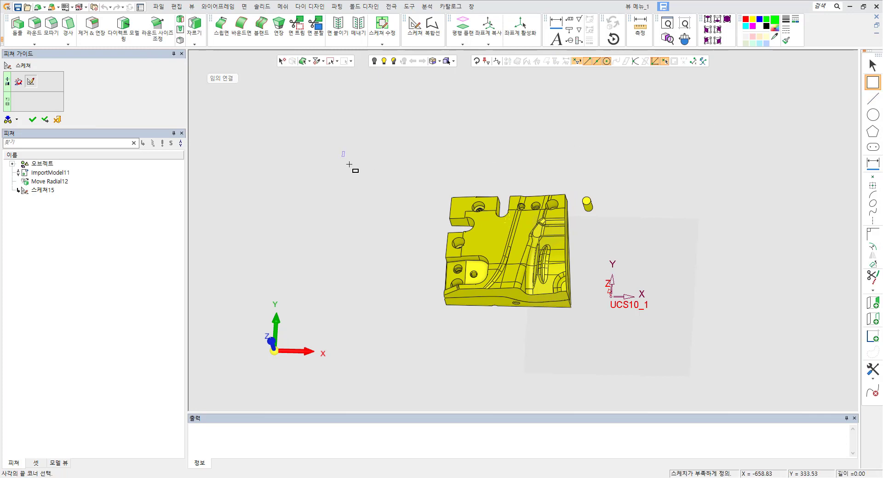
pyautogui.click(410, 245)
pyautogui.click(32, 120)
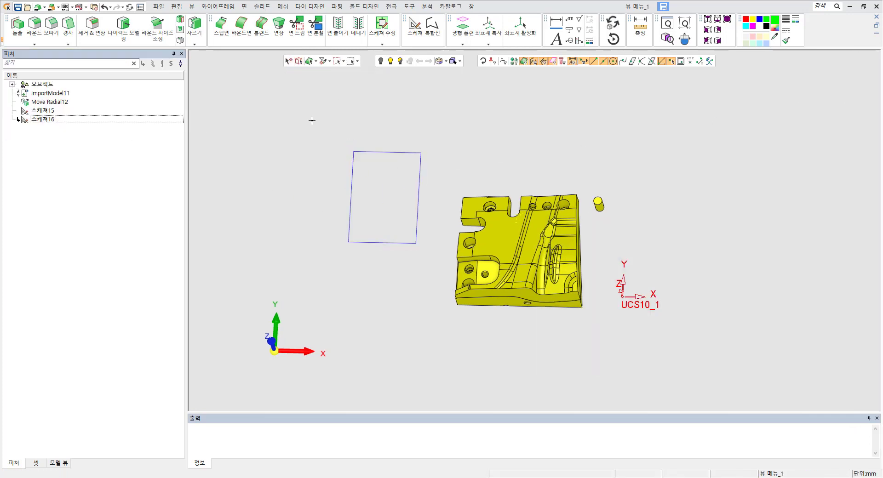
# - Extrude the new rectangle sketch by 100 mm as a separate new body
pyautogui.scroll(3, 405, 173)
pyautogui.moveTo(406, 176); pyautogui.dragTo(456, 162, button='middle')
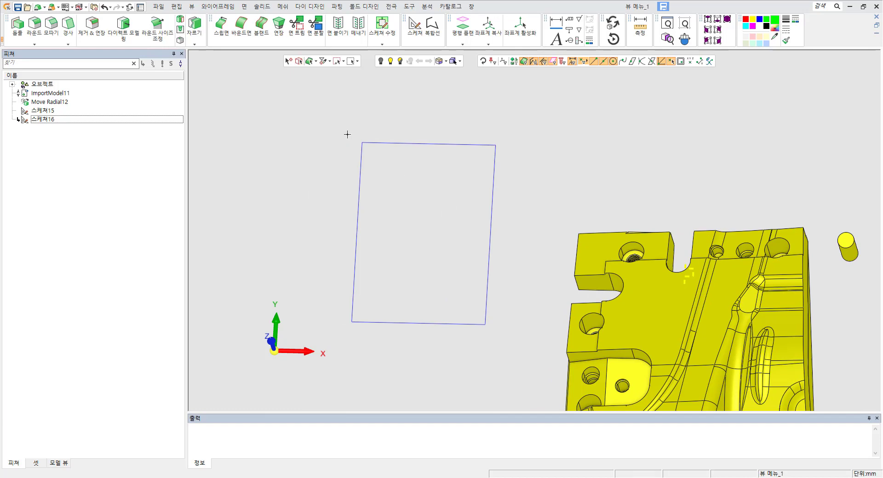
pyautogui.click(266, 8)
pyautogui.click(270, 35)
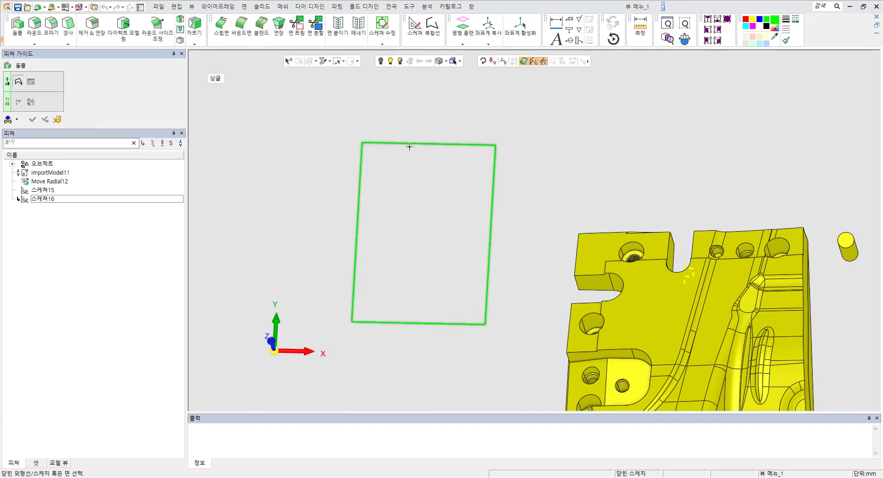
pyautogui.click(413, 145)
pyautogui.click(220, 78)
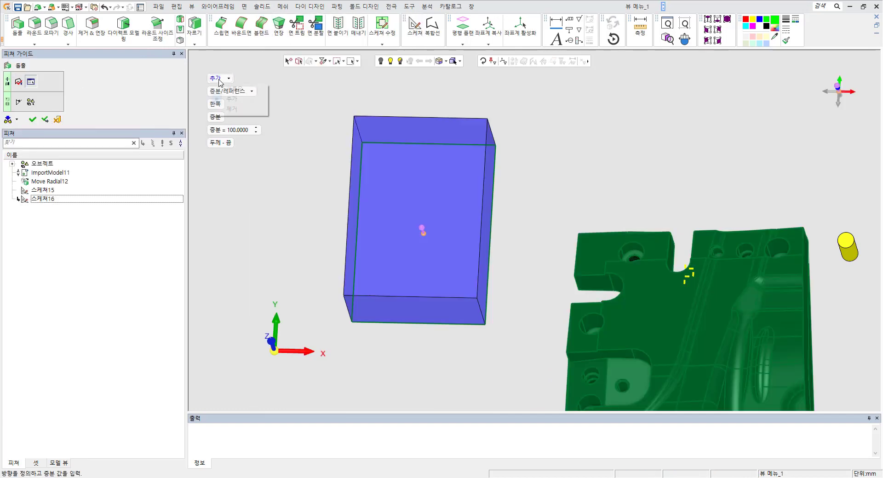
pyautogui.click(225, 89)
pyautogui.click(33, 121)
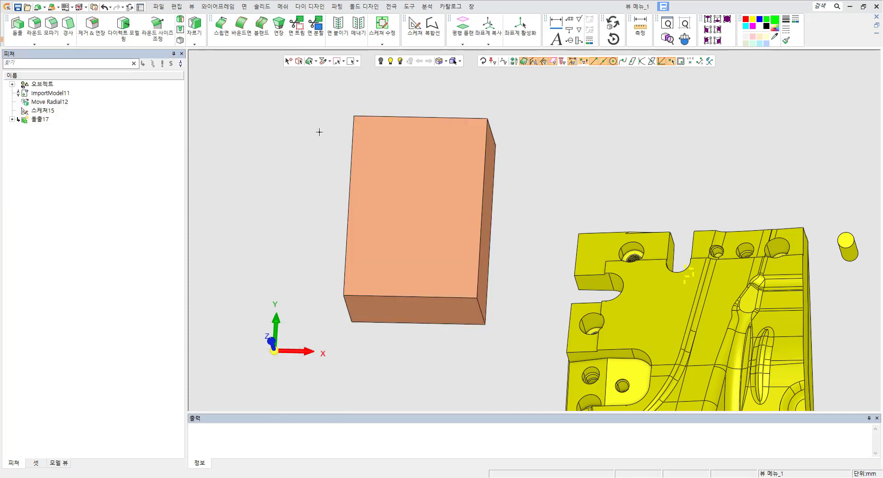
pyautogui.scroll(-2, 641, 147)
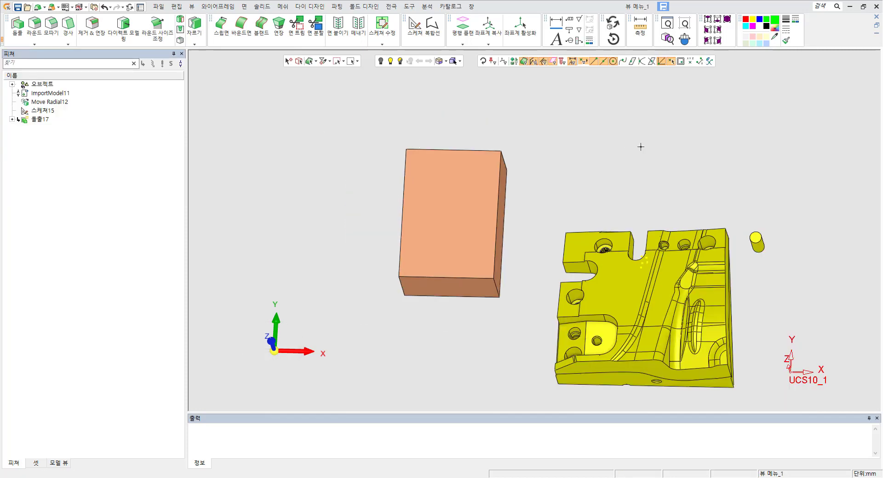
# - Set the active style's line colour to red and its object colour to cyan for newly created geometry
pyautogui.click(795, 19)
pyautogui.moveTo(247, 88); pyautogui.dragTo(265, 93)
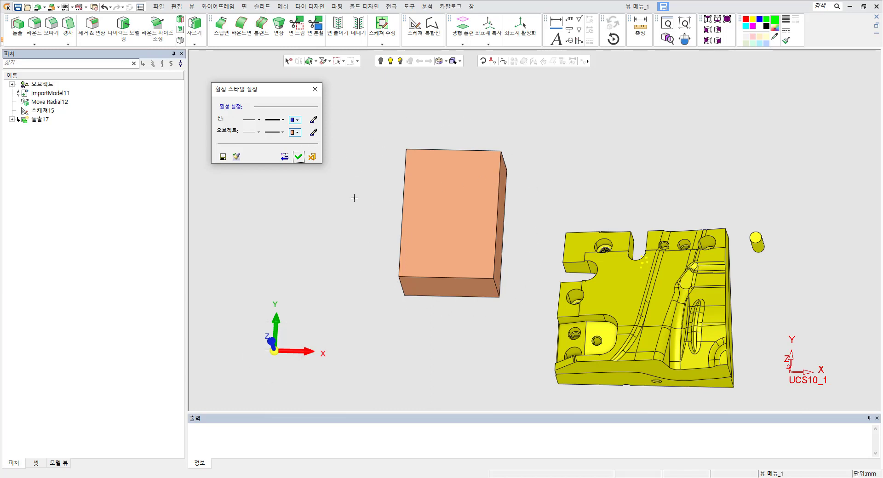
pyautogui.click(294, 119)
pyautogui.click(308, 147)
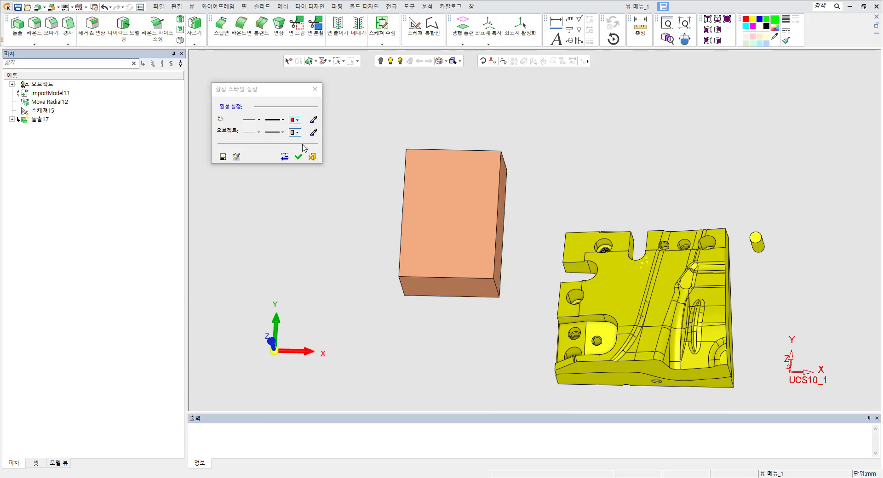
pyautogui.click(298, 133)
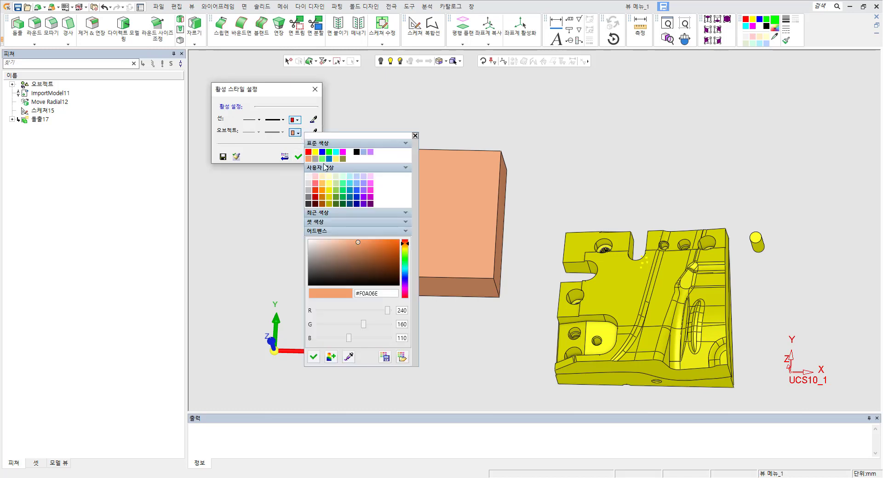
pyautogui.click(336, 152)
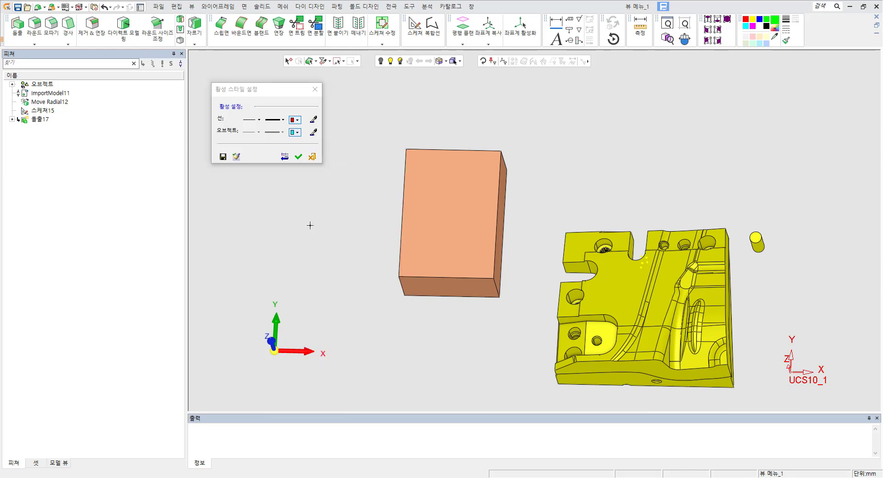
pyautogui.click(299, 157)
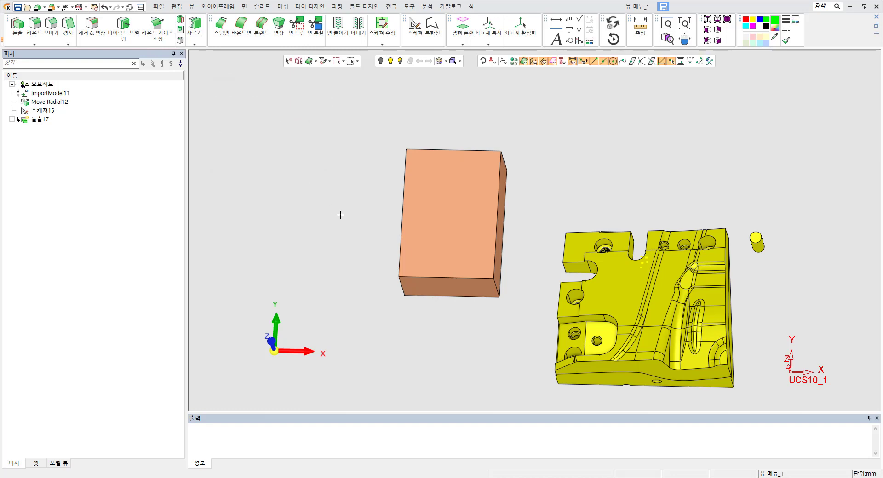
# - Sketch a roughly square rectangle on the default plane in the empty area beside the orange block
pyautogui.rightClick(619, 121)
pyautogui.click(643, 127)
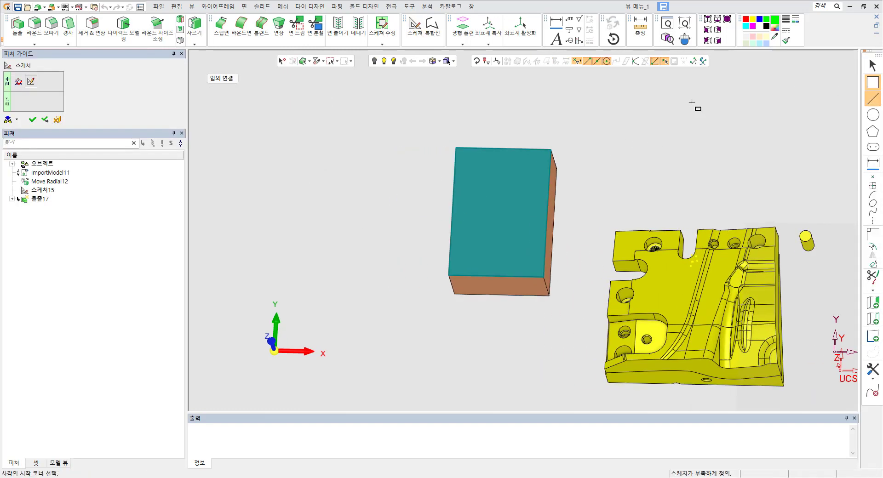
pyautogui.click(320, 162)
pyautogui.click(417, 243)
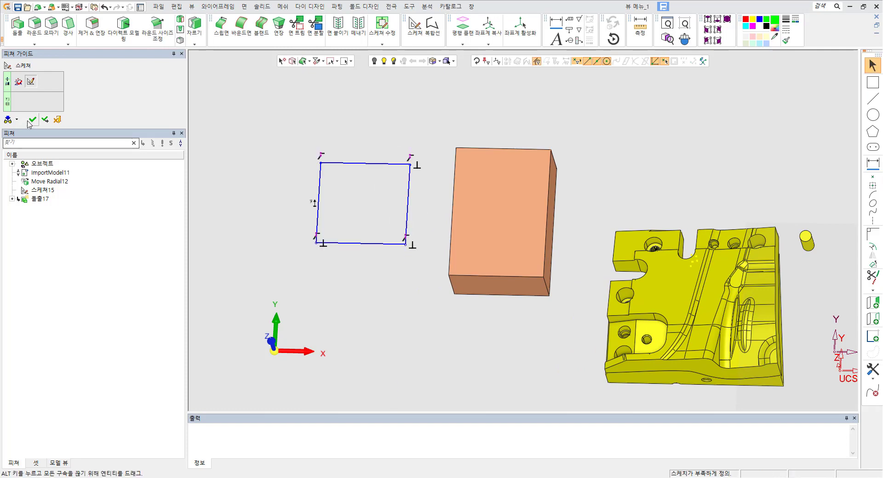
pyautogui.click(32, 119)
# - Extrude the new red rectangle sketch into a separate solid block
pyautogui.click(289, 61)
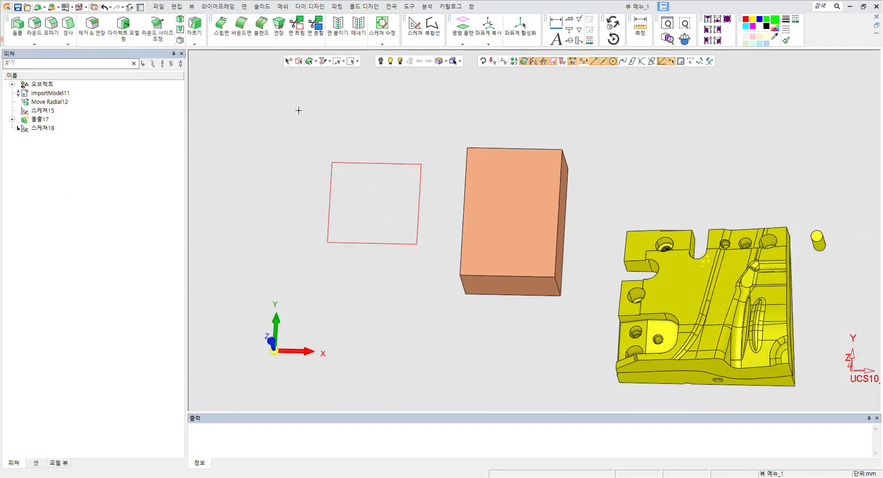
pyautogui.click(263, 7)
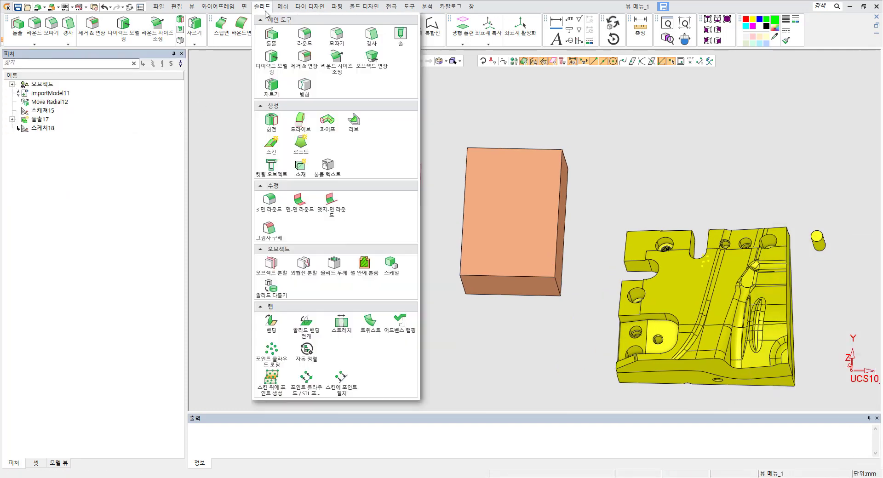
pyautogui.click(273, 33)
pyautogui.click(386, 164)
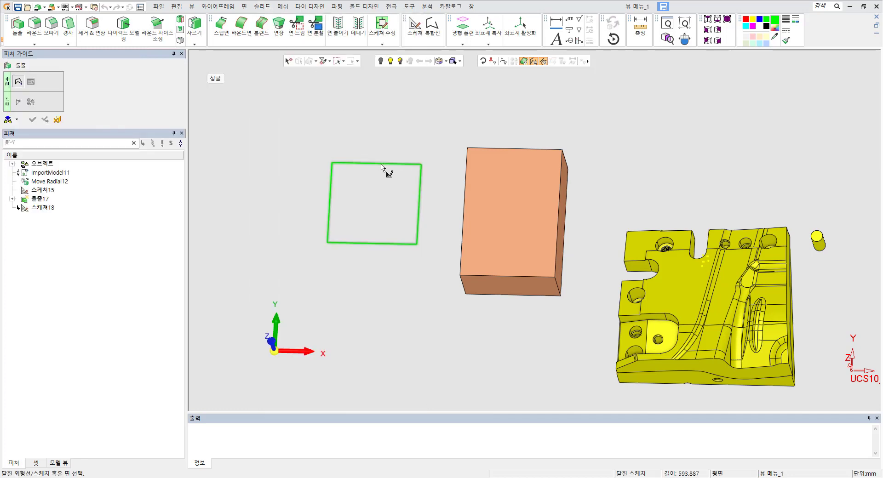
pyautogui.middleClick(384, 126)
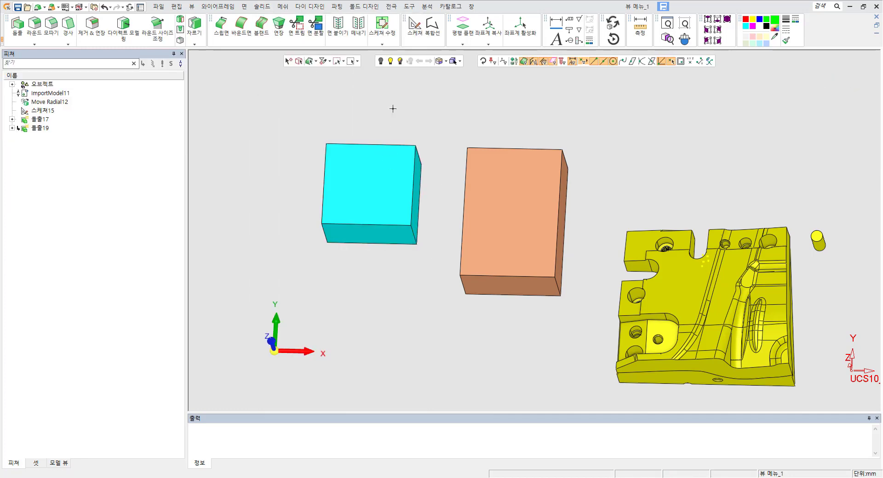
# - Examine the line type choices for curves and the save-as-default-style option in the active style settings
pyautogui.click(795, 19)
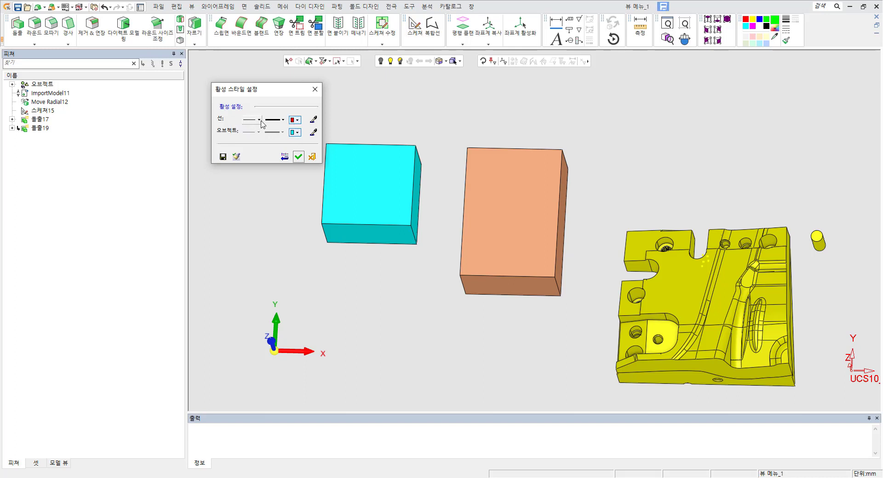
pyautogui.click(260, 121)
pyautogui.click(254, 125)
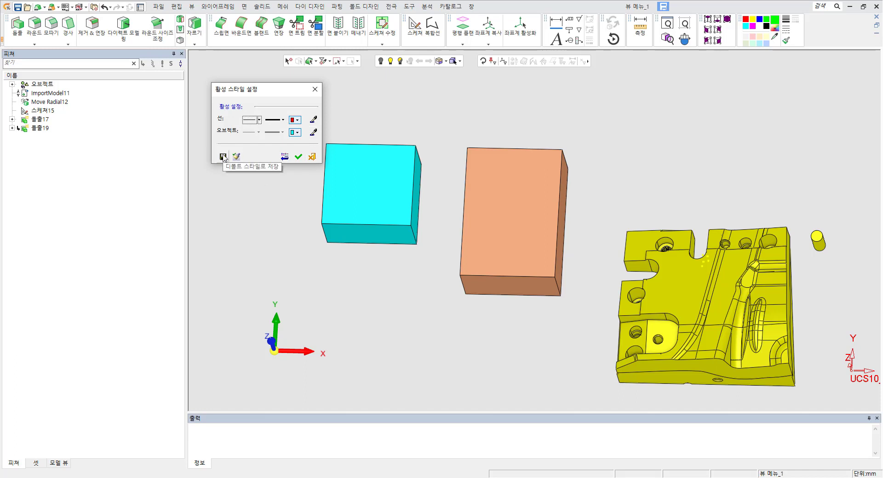
pyautogui.click(298, 156)
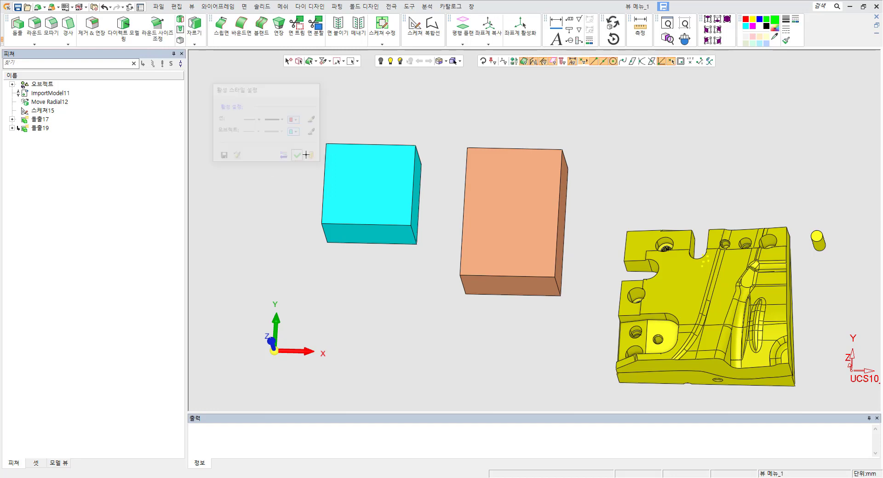
pyautogui.click(191, 6)
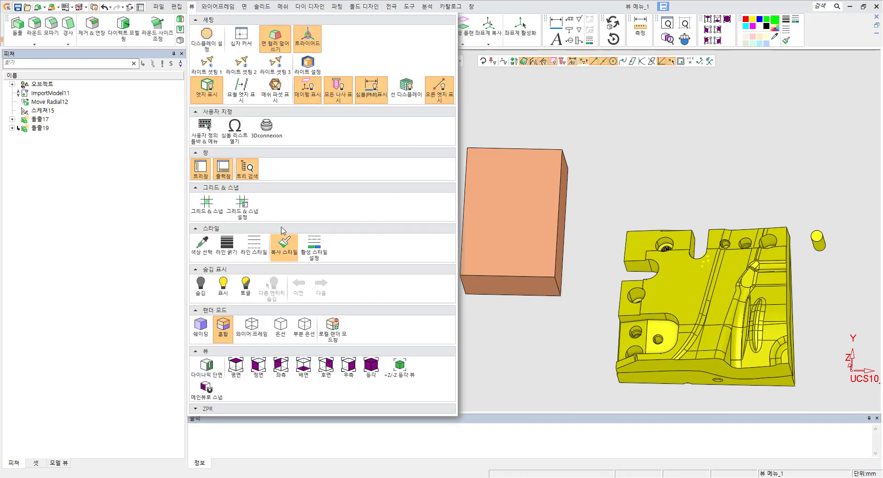
pyautogui.click(654, 147)
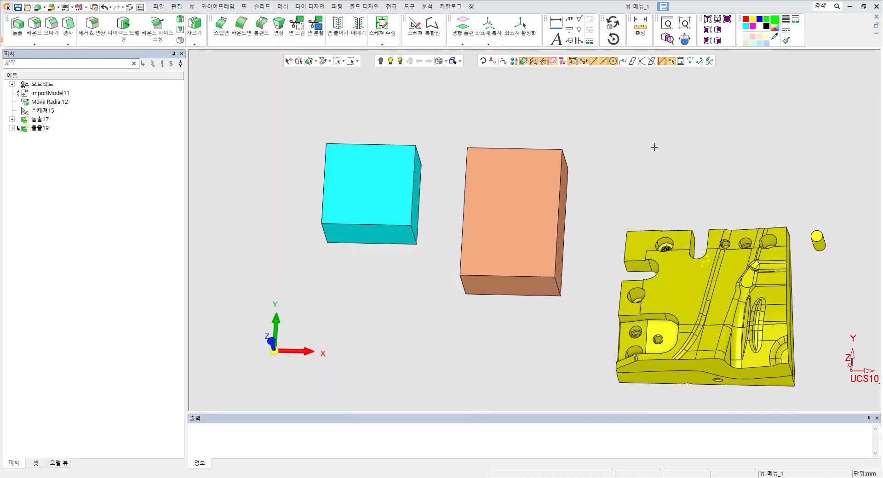